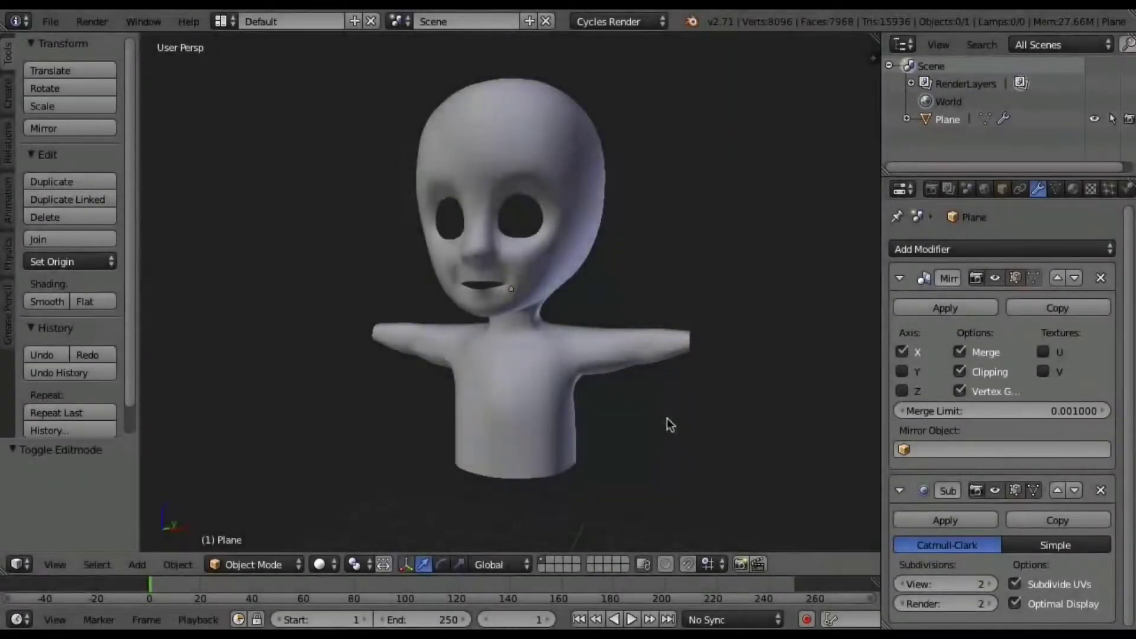
Orbit around the smoothed character bust to inspect it, then select the mesh.
{"action": "mouse_move", "coordinate": [675, 418]}
{"action": "middle_mouse_down"}
{"action": "mouse_move", "coordinate": [568, 412]}
{"action": "mouse_move", "coordinate": [688, 410]}
{"action": "mouse_move", "coordinate": [661, 399]}
{"action": "mouse_move", "coordinate": [670, 414]}
{"action": "mouse_move", "coordinate": [565, 414]}
{"action": "mouse_move", "coordinate": [687, 410]}
{"action": "mouse_move", "coordinate": [566, 410]}
{"action": "mouse_move", "coordinate": [689, 412]}
{"action": "mouse_move", "coordinate": [642, 416]}
{"action": "mouse_move", "coordinate": [679, 372]}
{"action": "mouse_move", "coordinate": [690, 375]}
{"action": "mouse_move", "coordinate": [590, 406]}
{"action": "mouse_move", "coordinate": [502, 411]}
{"action": "mouse_move", "coordinate": [459, 388]}
{"action": "mouse_move", "coordinate": [455, 371]}
{"action": "mouse_move", "coordinate": [449, 401]}
{"action": "mouse_move", "coordinate": [464, 398]}
{"action": "mouse_move", "coordinate": [414, 374]}
{"action": "mouse_move", "coordinate": [697, 386]}
{"action": "mouse_move", "coordinate": [538, 393]}
{"action": "mouse_move", "coordinate": [506, 308]}
{"action": "middle_mouse_up"}
{"action": "mouse_move", "coordinate": [556, 387]}
{"action": "middle_mouse_down"}
{"action": "mouse_move", "coordinate": [563, 406]}
{"action": "mouse_move", "coordinate": [520, 413]}
{"action": "mouse_move", "coordinate": [530, 373]}
{"action": "mouse_move", "coordinate": [723, 373]}
{"action": "mouse_move", "coordinate": [734, 387]}
{"action": "middle_mouse_up"}
{"action": "middle_click_drag", "start_coordinate": [569, 398], "coordinate": [655, 410]}
{"action": "right_click", "coordinate": [585, 367]}
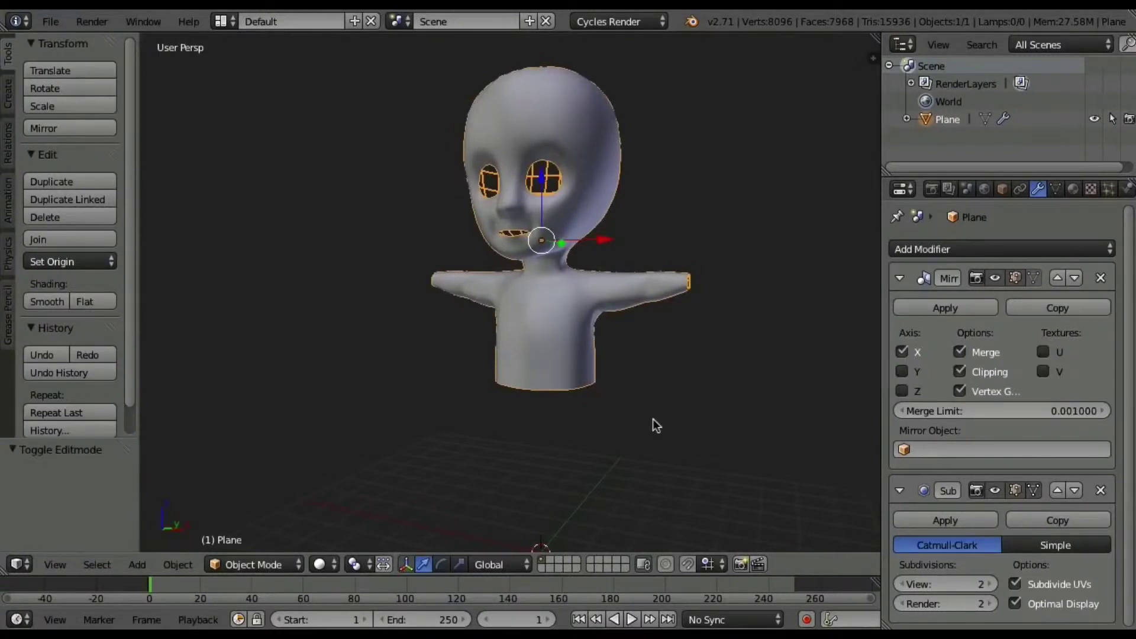
Enter Edit Mode in edge select mode and select the torso's bottom edge loop.
{"action": "key", "text": "Tab"}
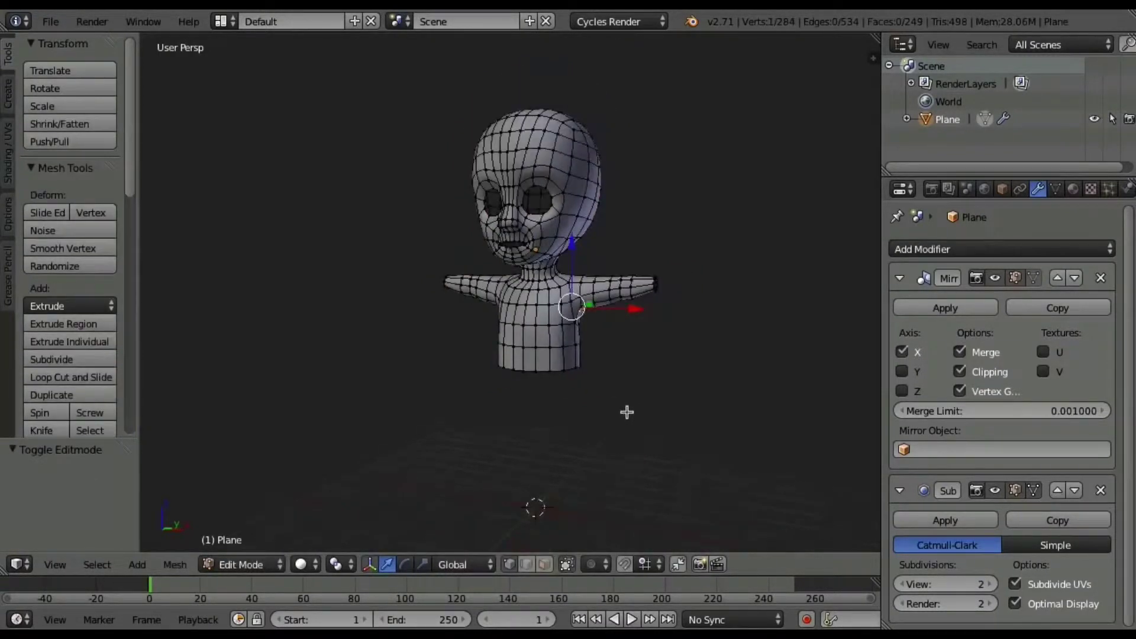
{"action": "scroll", "coordinate": [639, 418], "scroll_direction": "up", "scroll_amount": 1}
{"action": "middle_click_drag", "start_coordinate": [660, 421], "coordinate": [631, 366], "text": "shift"}
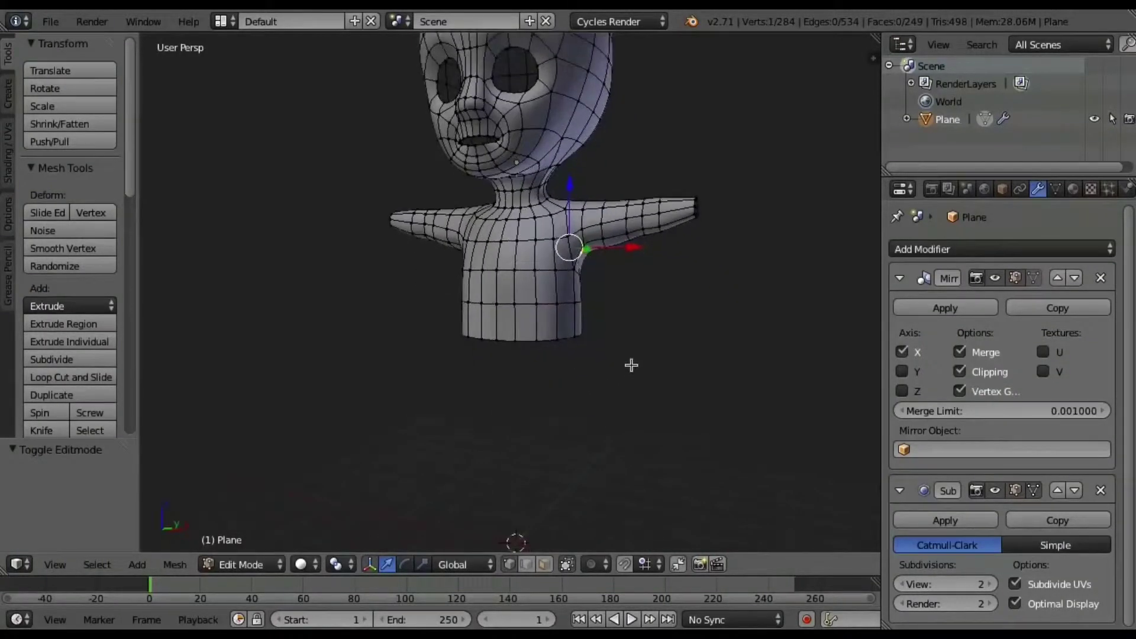
{"action": "scroll", "coordinate": [626, 390], "scroll_direction": "up", "scroll_amount": 1}
{"action": "key", "text": "ctrl+Tab"}
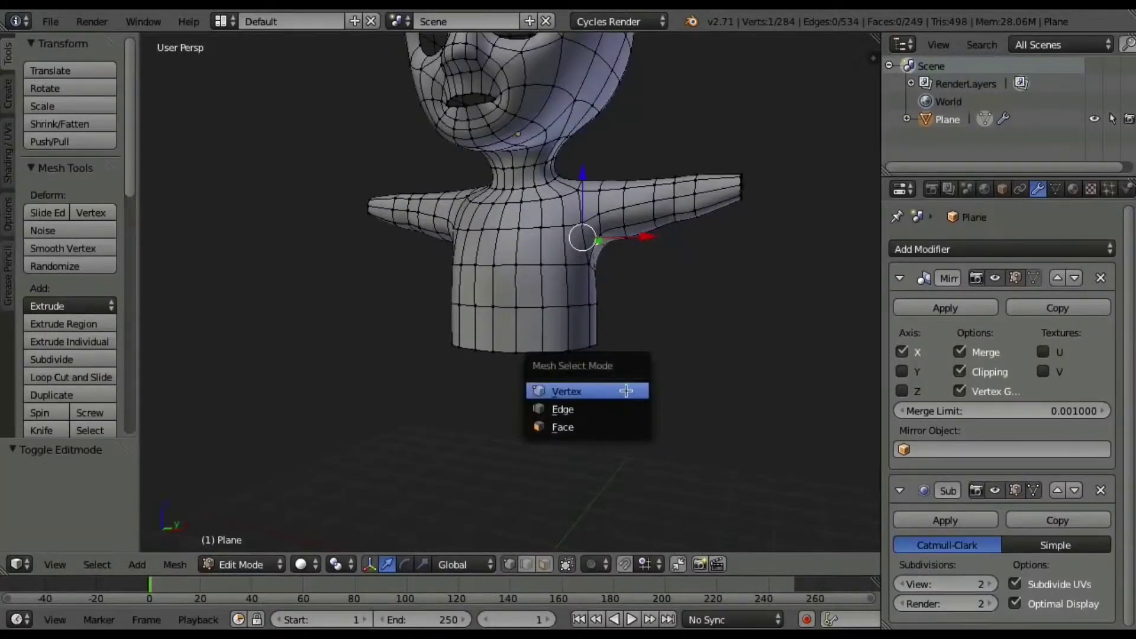
{"action": "left_click", "coordinate": [591, 410]}
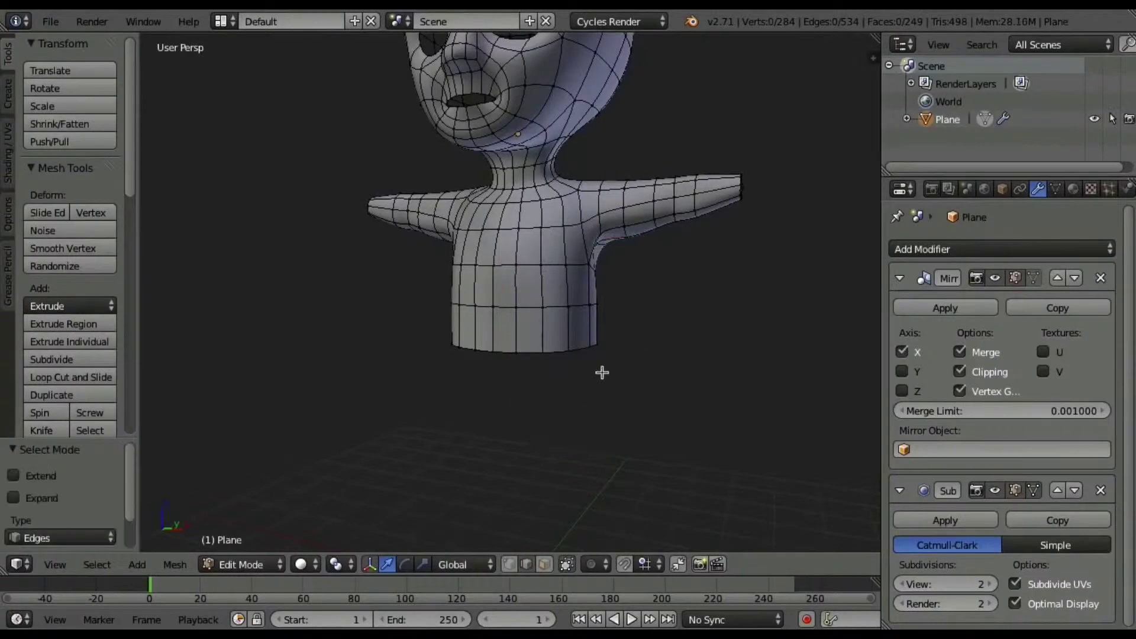
{"action": "right_click", "coordinate": [529, 350], "text": "alt"}
{"action": "mouse_move", "coordinate": [601, 427]}
{"action": "middle_mouse_down"}
{"action": "mouse_move", "coordinate": [697, 428]}
{"action": "mouse_move", "coordinate": [627, 426]}
{"action": "middle_mouse_up"}
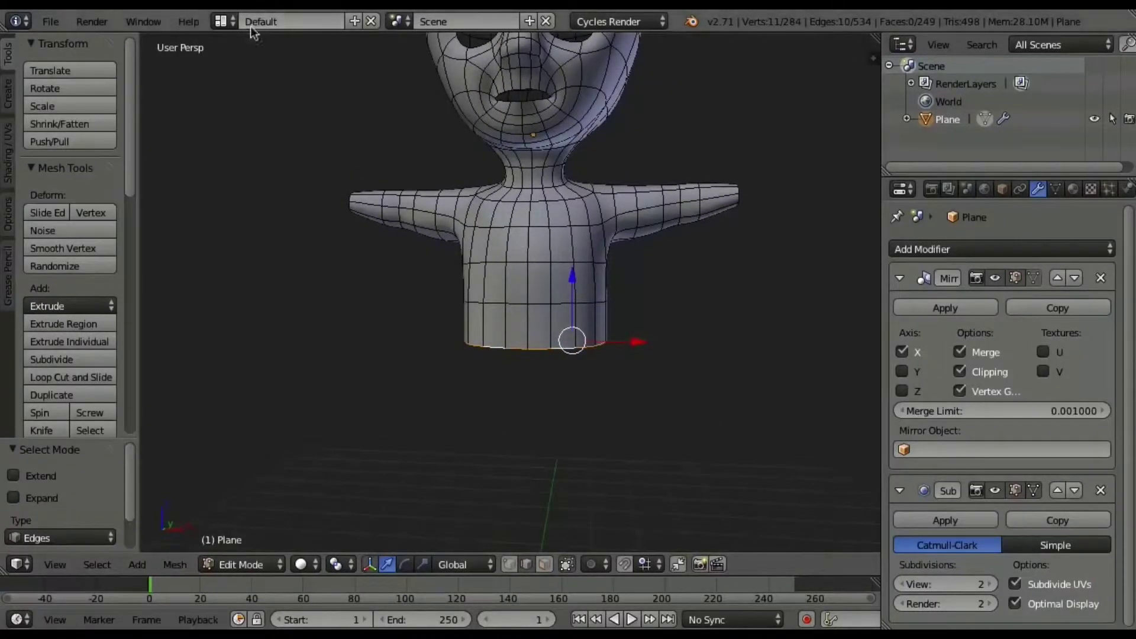
Switch to the character modeling layout with front and side sketch views.
{"action": "left_click", "coordinate": [223, 21]}
{"action": "left_click", "coordinate": [278, 85]}
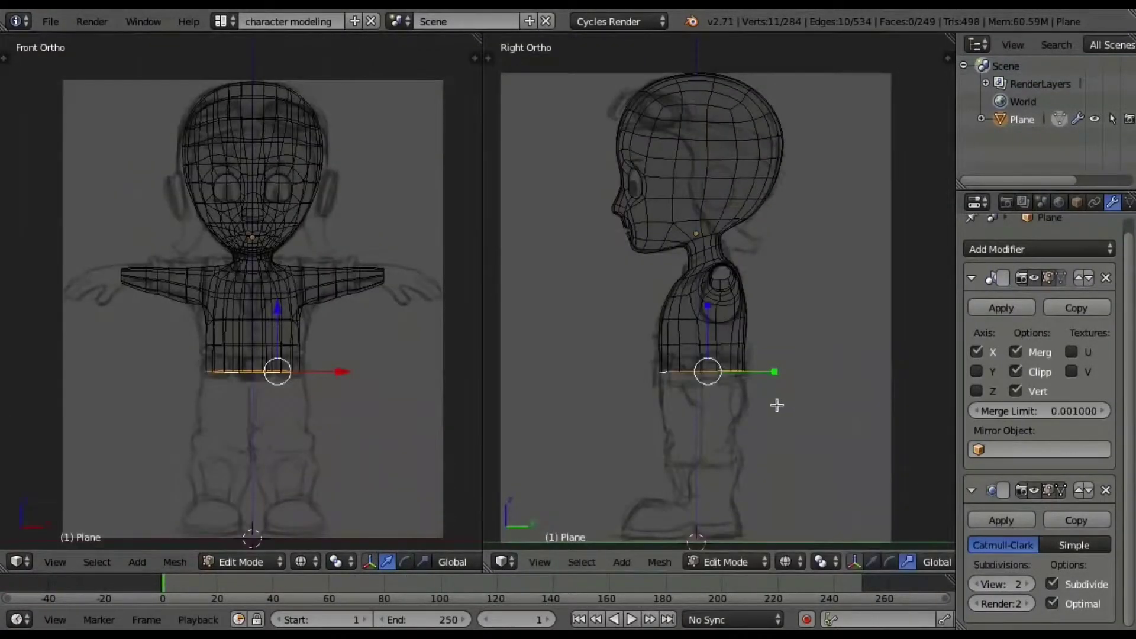
{"action": "scroll", "coordinate": [778, 405], "scroll_direction": "up", "scroll_amount": 3}
{"action": "scroll", "coordinate": [406, 393], "scroll_direction": "up", "scroll_amount": 2}
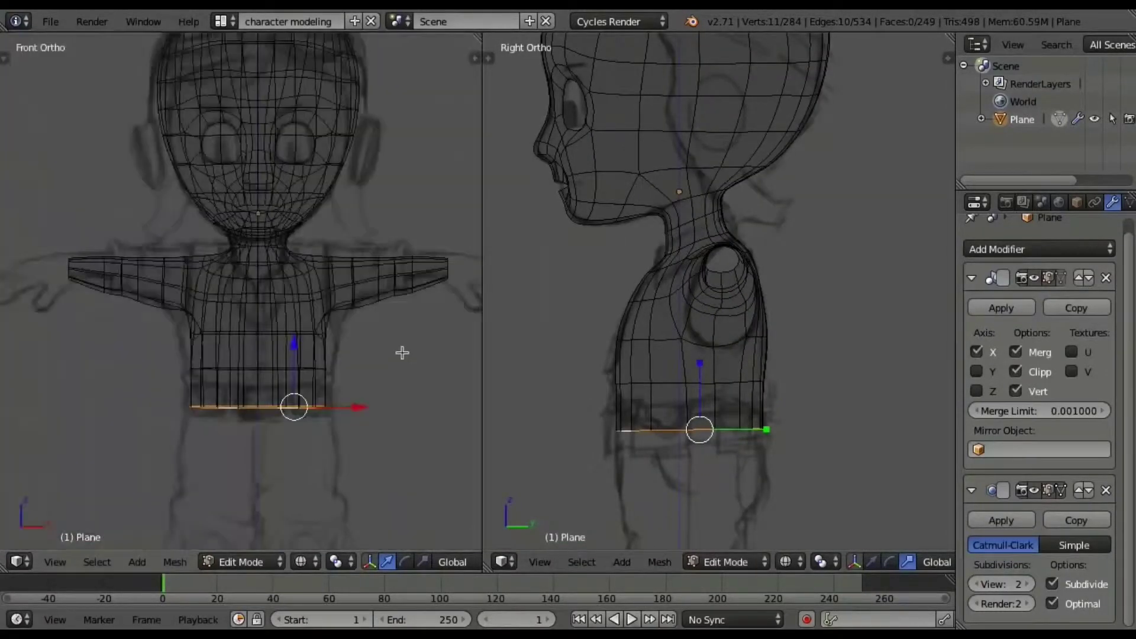
{"action": "scroll", "coordinate": [403, 353], "scroll_direction": "down", "scroll_amount": 5, "text": "shift"}
{"action": "scroll", "coordinate": [740, 457], "scroll_direction": "down", "scroll_amount": 6, "text": "shift"}
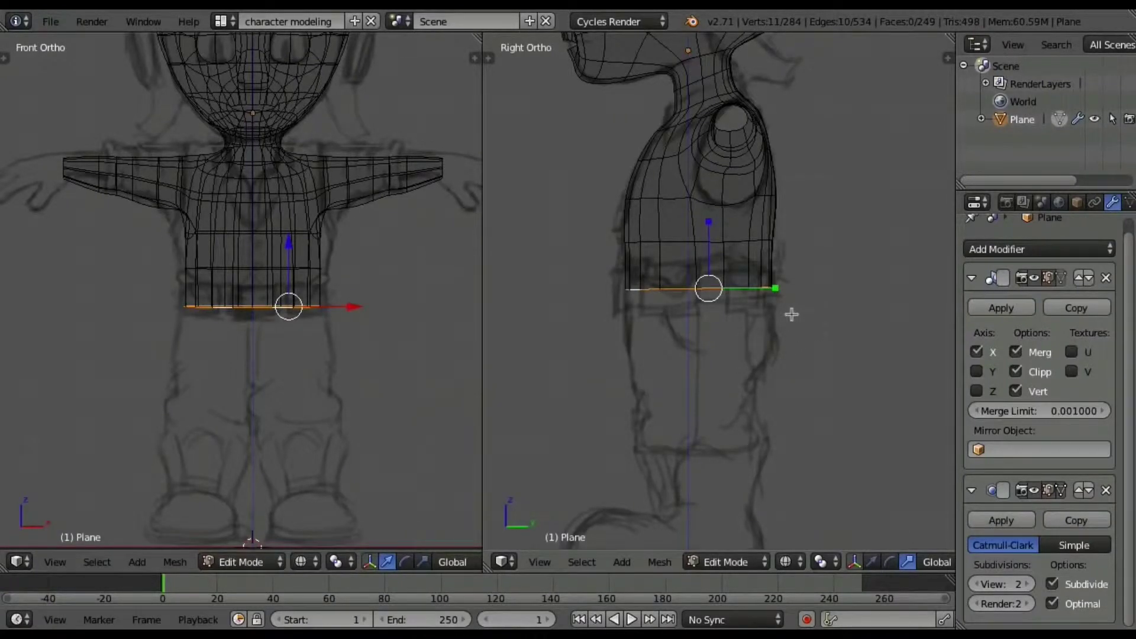
Extrude the bottom loop downward, align it to the side sketch, and widen it slightly along X.
{"action": "key", "text": "e"}
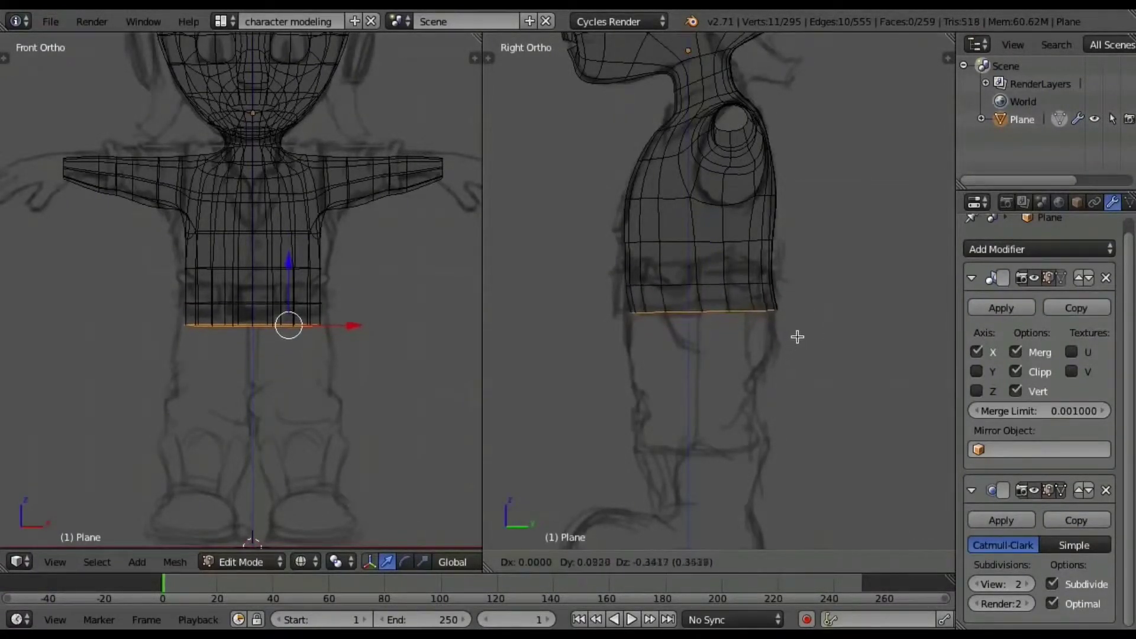
{"action": "left_click", "coordinate": [798, 337]}
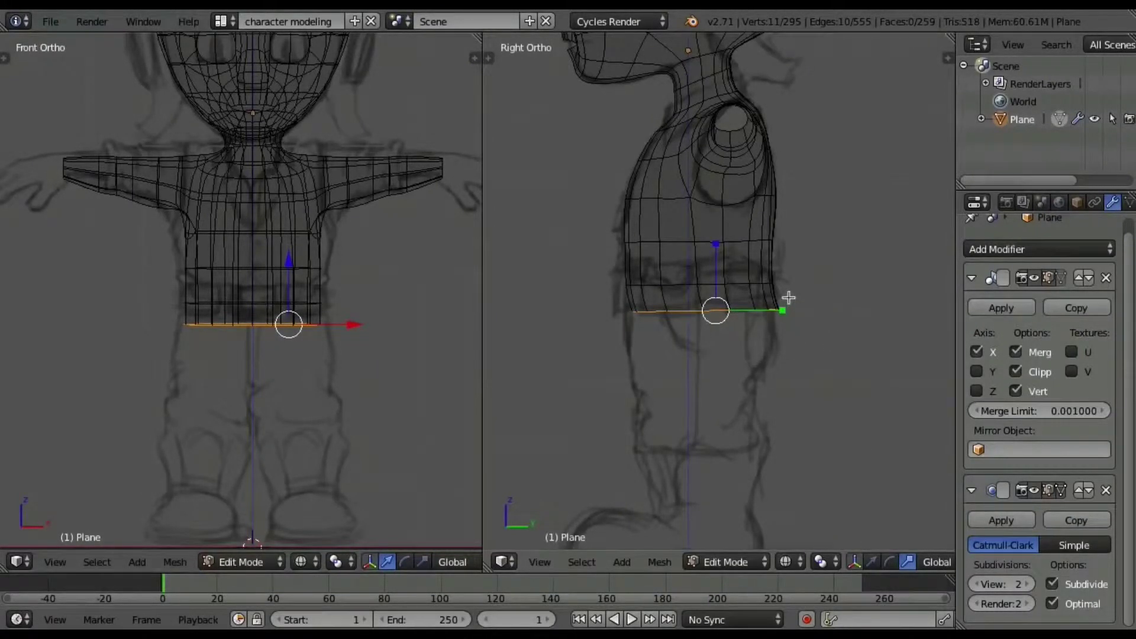
{"action": "key", "text": "ctrl+space"}
{"action": "left_click_drag", "start_coordinate": [787, 309], "coordinate": [785, 310]}
{"action": "key", "text": "ctrl+space"}
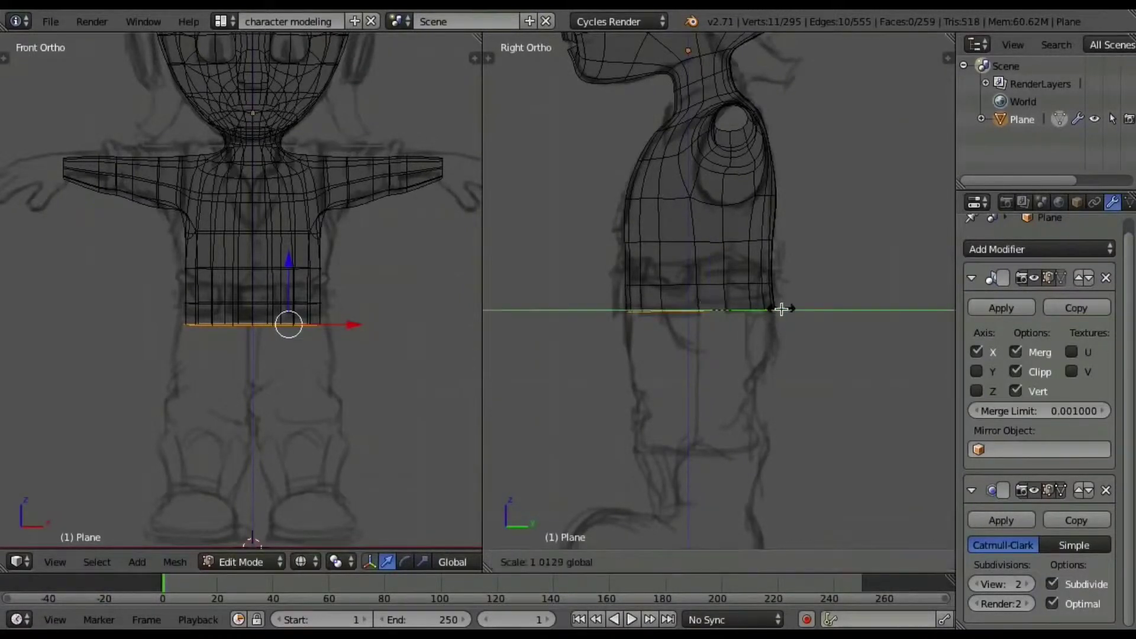
{"action": "key", "text": "ctrl+space"}
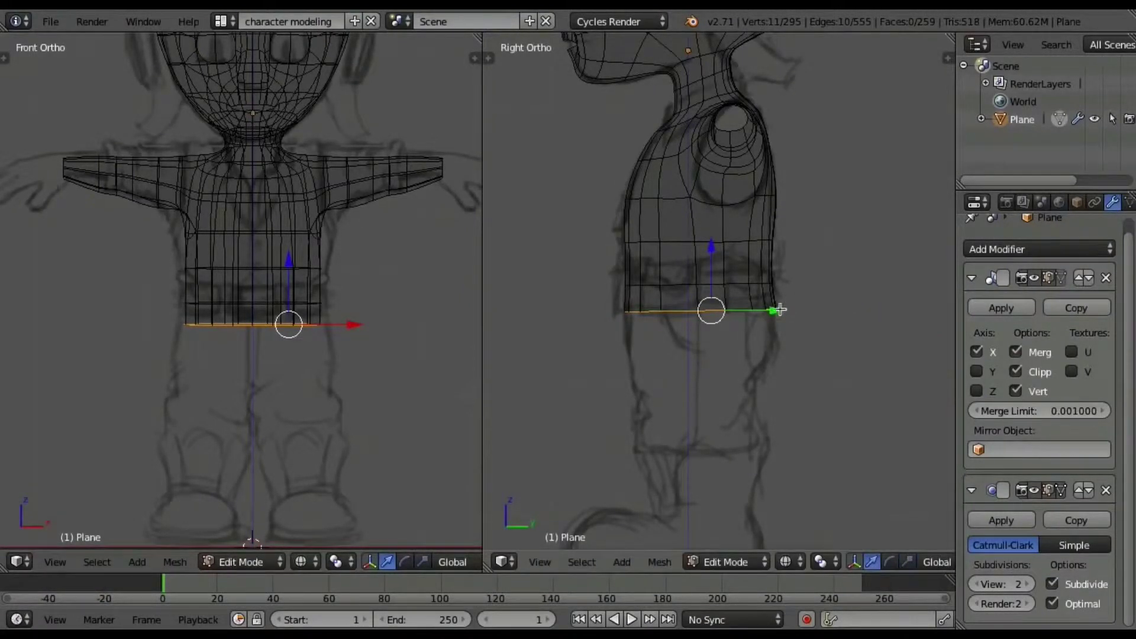
{"action": "left_click_drag", "start_coordinate": [781, 309], "coordinate": [782, 310]}
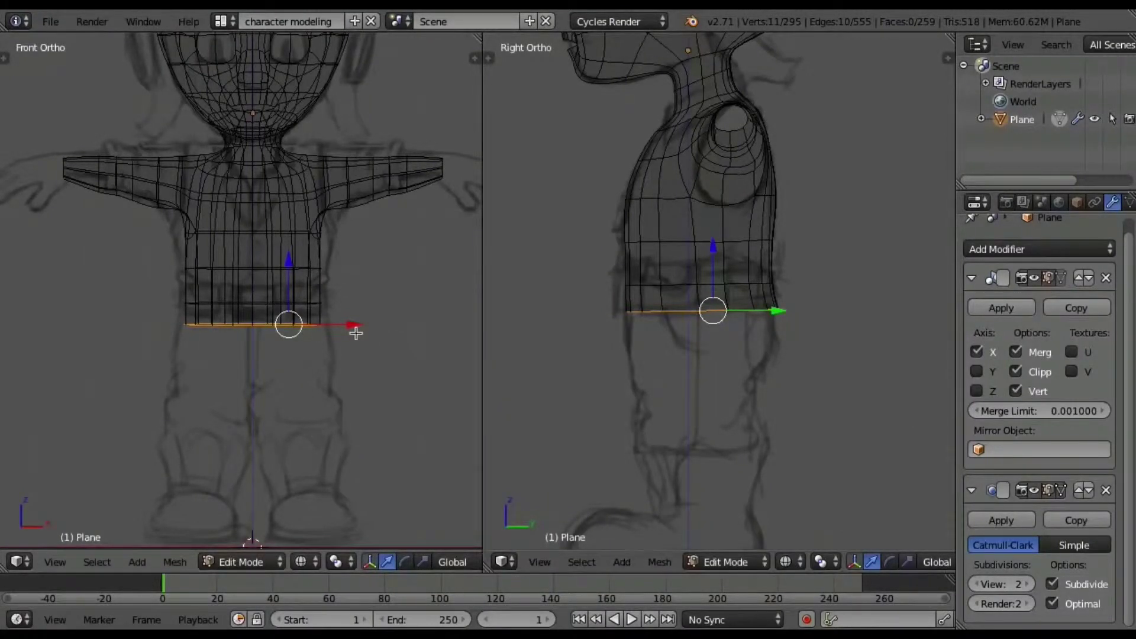
{"action": "key", "text": "ctrl+alt+s"}
{"action": "left_click_drag", "start_coordinate": [355, 325], "coordinate": [360, 321]}
Extrude the bottom loop a second time toward the hips and pick one bottom rim edge.
{"action": "key", "text": "e"}
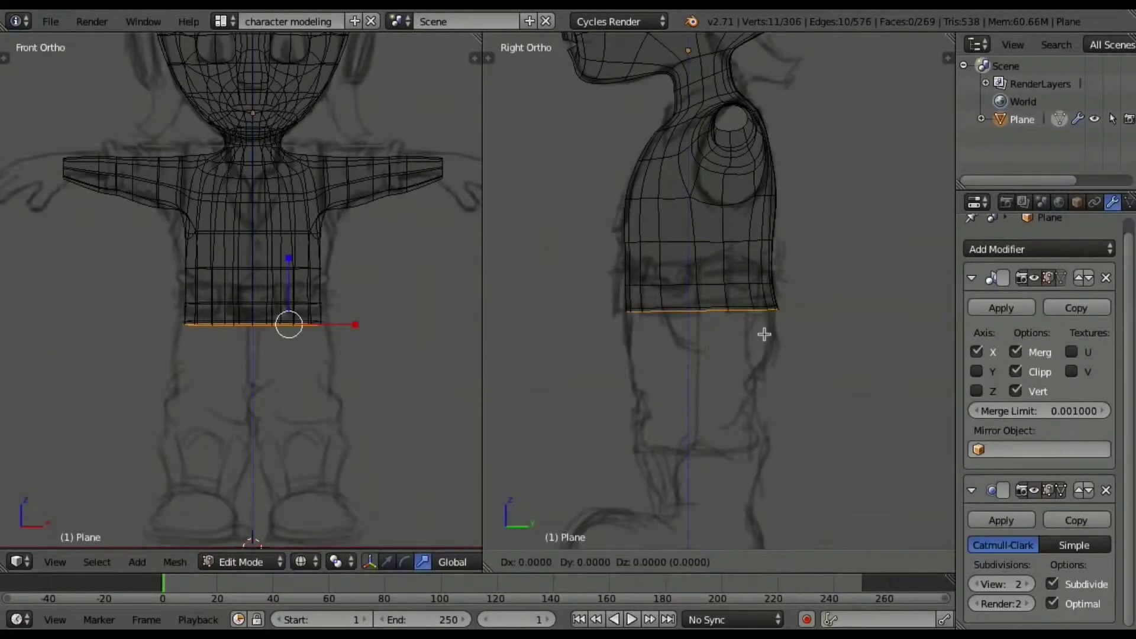
{"action": "left_click", "coordinate": [762, 357]}
{"action": "scroll", "coordinate": [675, 353], "scroll_direction": "up", "scroll_amount": 2}
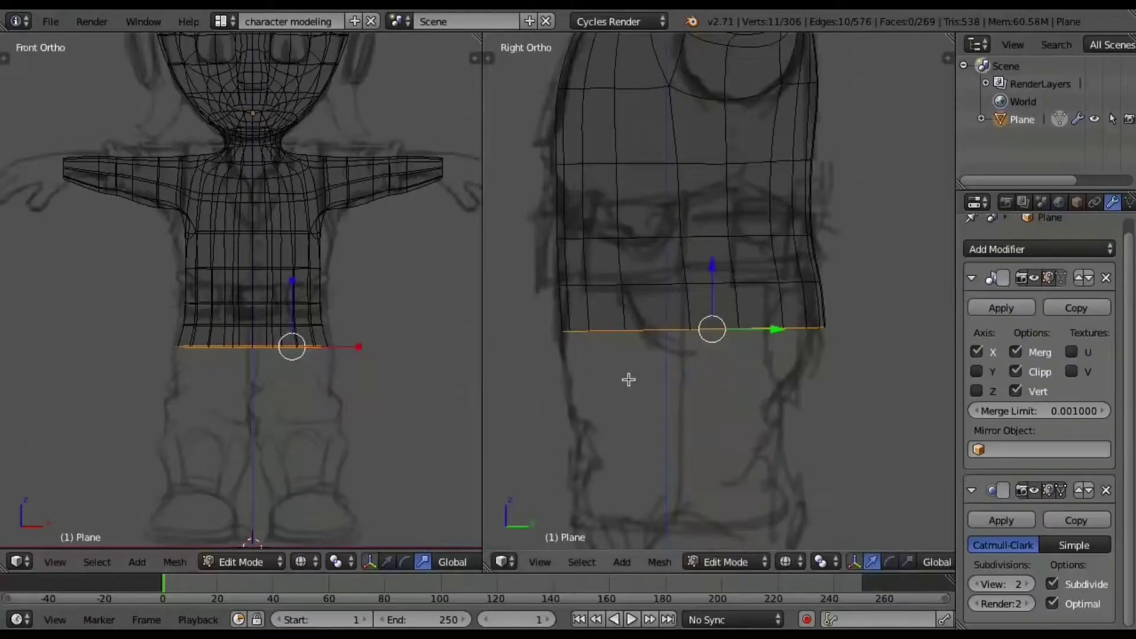
{"action": "scroll", "coordinate": [365, 384], "scroll_direction": "up", "scroll_amount": 2}
{"action": "scroll", "coordinate": [406, 415], "scroll_direction": "up", "scroll_amount": 1}
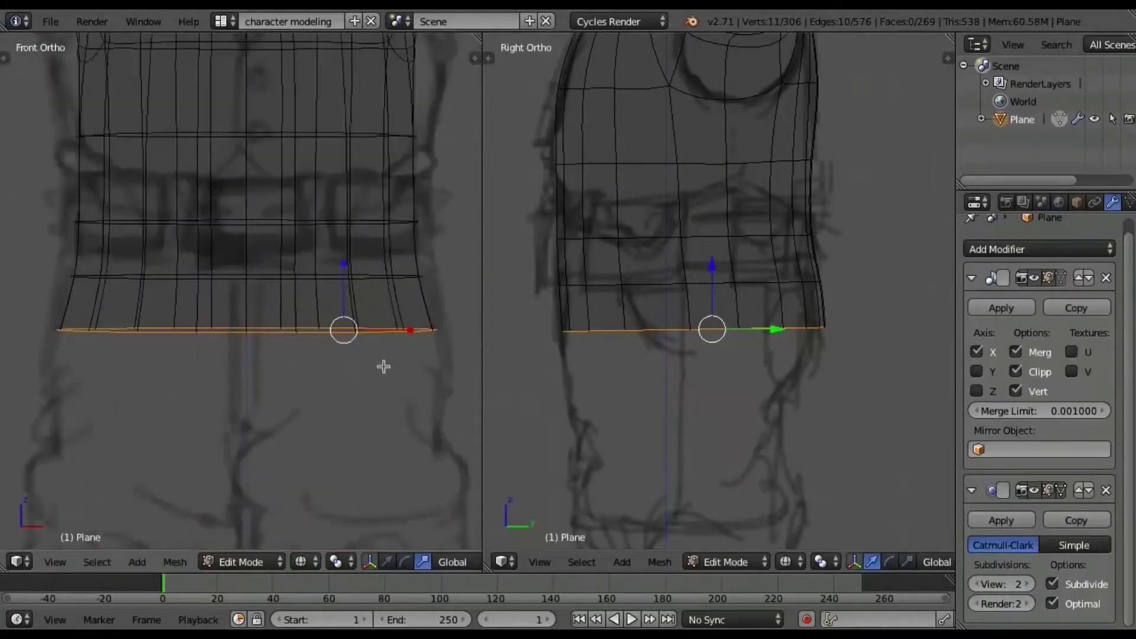
{"action": "right_click", "coordinate": [271, 334]}
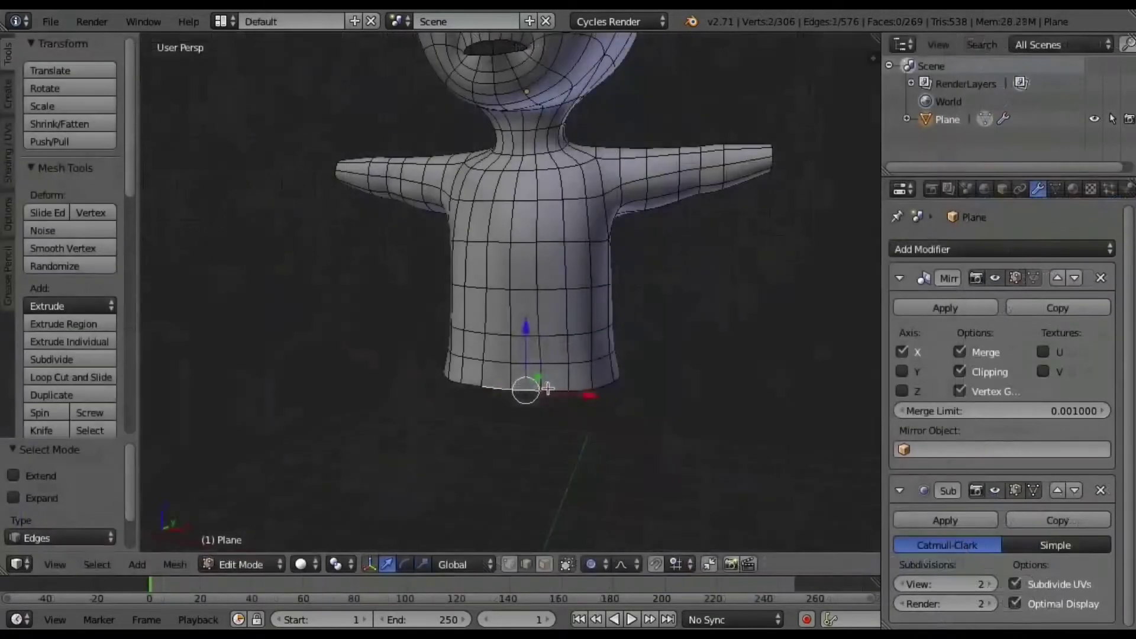
Add more bottom rim edges on one side to the selection, checking them from several angles.
{"action": "middle_click_drag", "start_coordinate": [680, 414], "coordinate": [269, 415]}
{"action": "right_click", "coordinate": [454, 386], "text": "shift"}
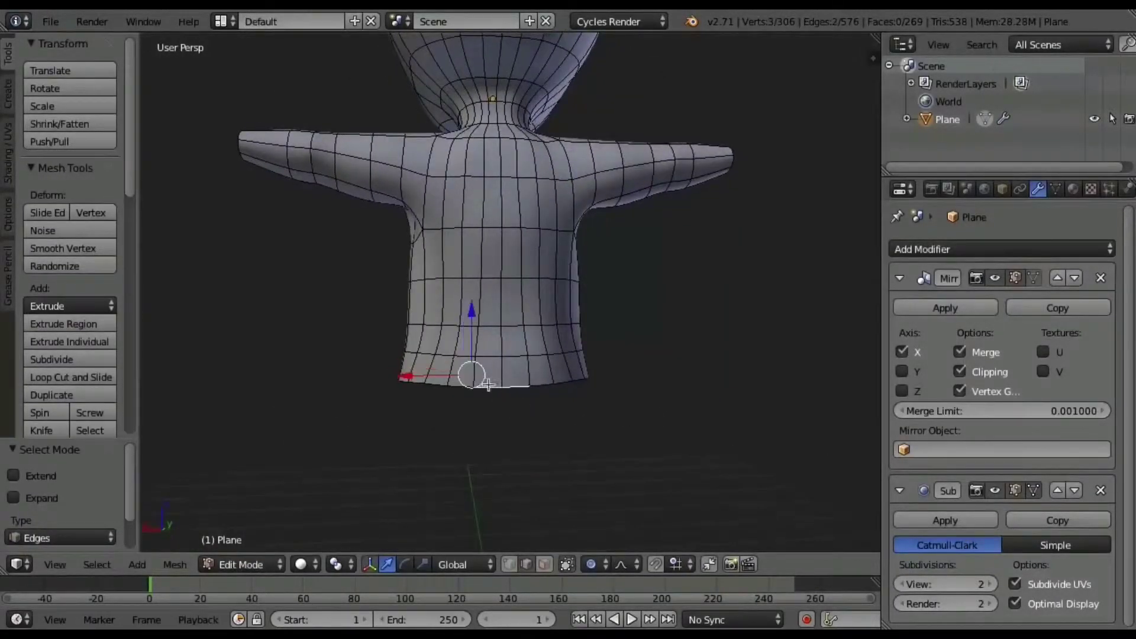
{"action": "middle_click_drag", "start_coordinate": [449, 424], "coordinate": [794, 420]}
{"action": "scroll", "coordinate": [667, 441], "scroll_direction": "up", "scroll_amount": 2}
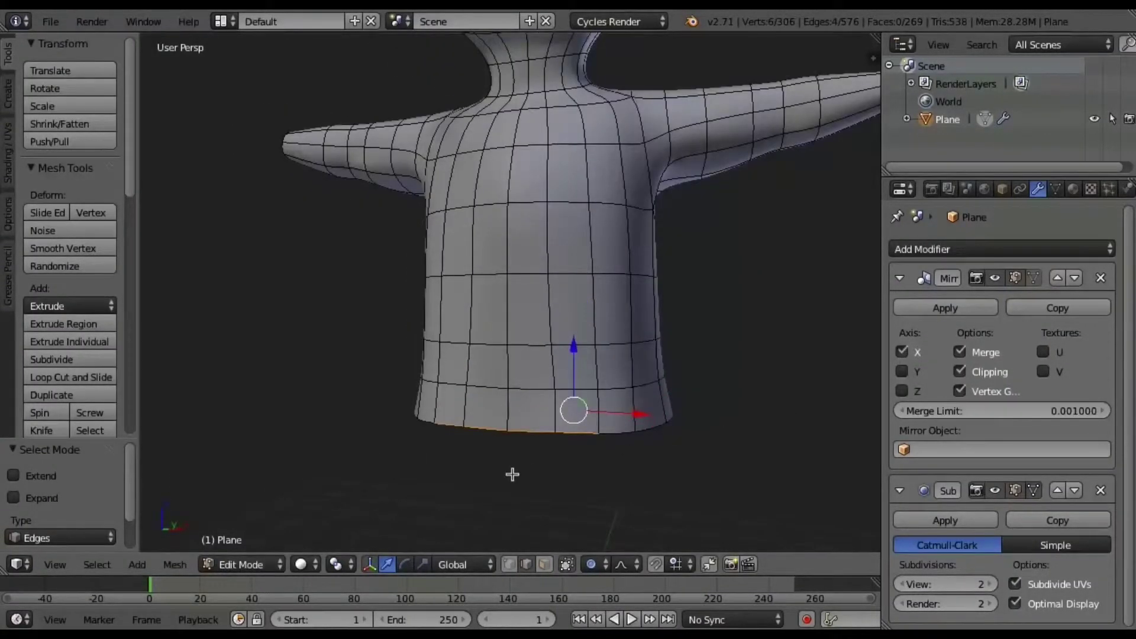
{"action": "mouse_move", "coordinate": [513, 474]}
{"action": "middle_mouse_down"}
{"action": "mouse_move", "coordinate": [555, 459]}
{"action": "mouse_move", "coordinate": [530, 464]}
{"action": "mouse_move", "coordinate": [616, 525]}
{"action": "mouse_move", "coordinate": [233, 37]}
{"action": "middle_mouse_up"}
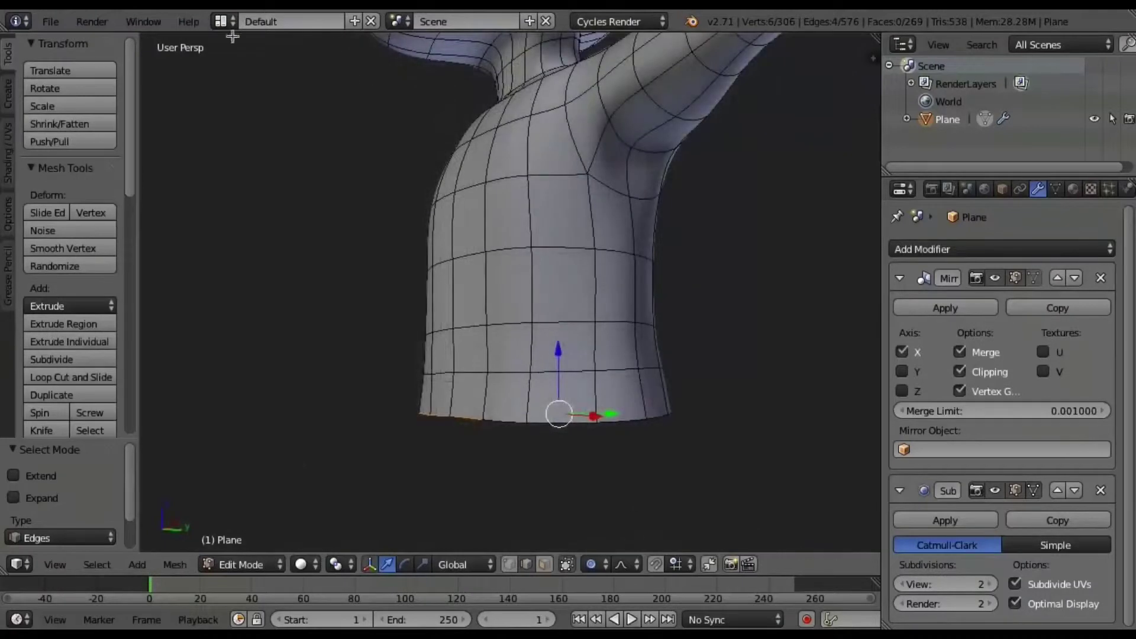
{"action": "left_click", "coordinate": [222, 21]}
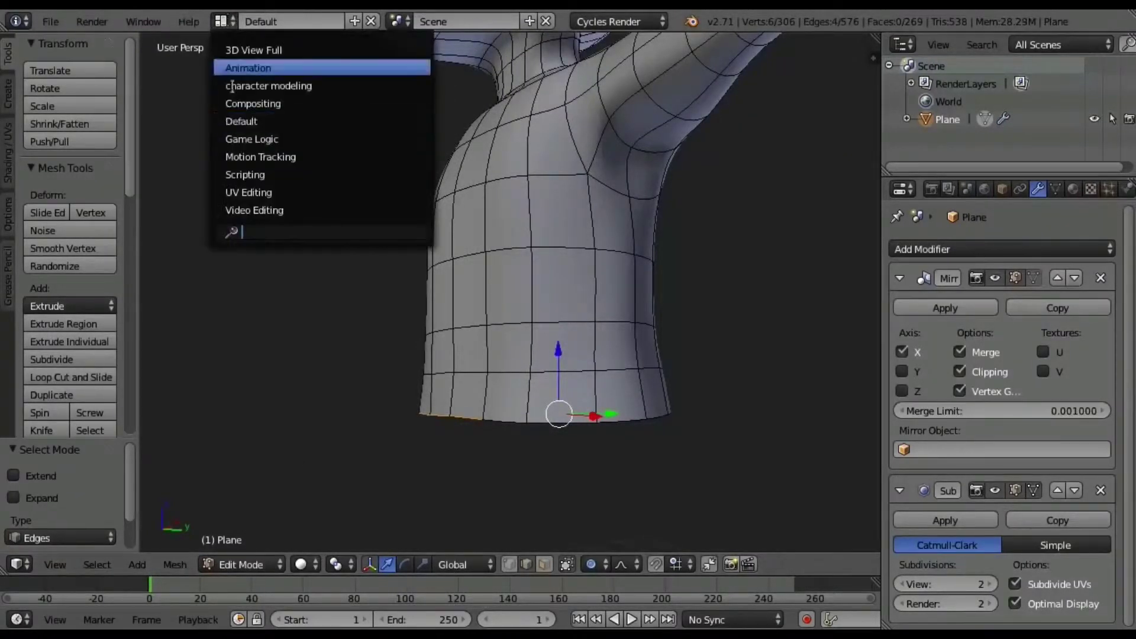
Return to the character modeling layout, clear the selection and stay in edge select mode.
{"action": "left_click", "coordinate": [272, 90]}
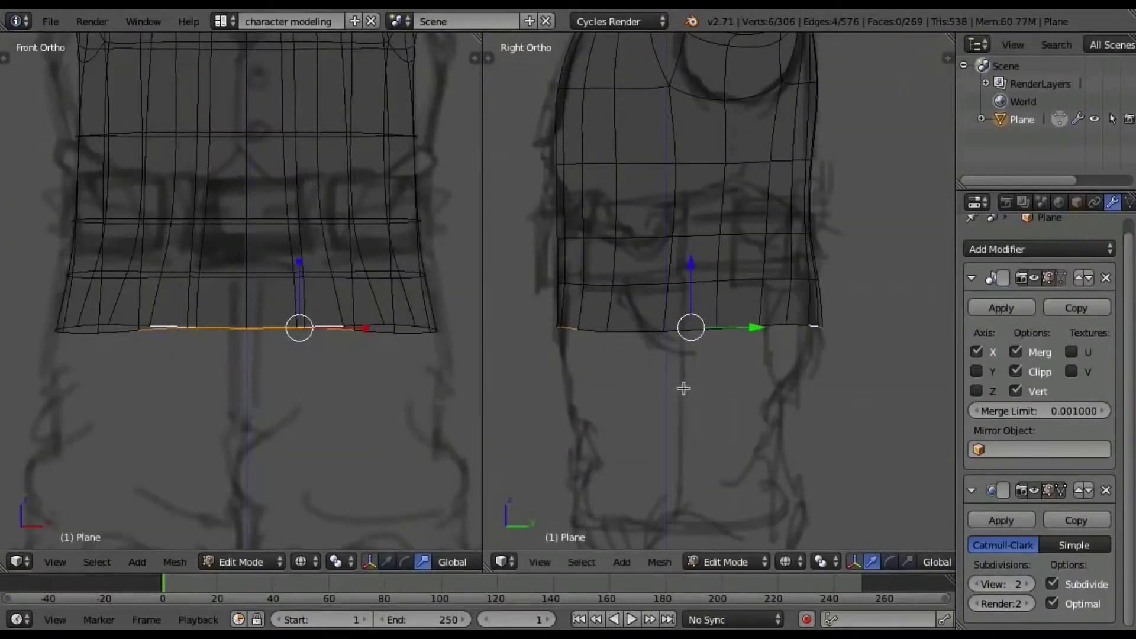
{"action": "key", "text": "a"}
{"action": "left_click", "coordinate": [525, 308]}
{"action": "key", "text": "ctrl+Tab"}
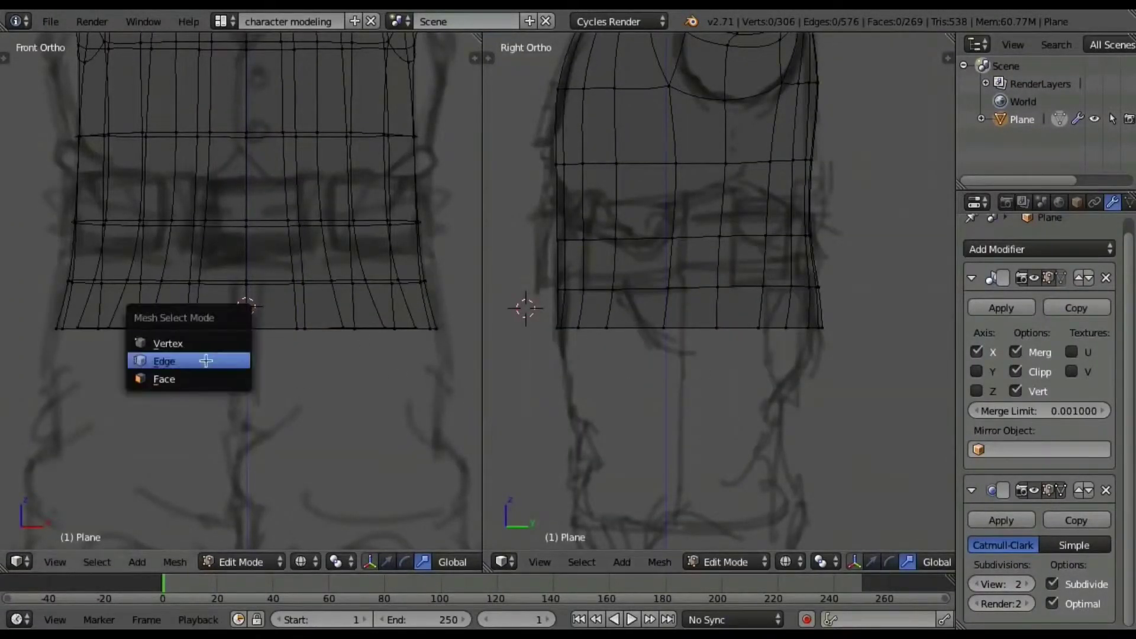
{"action": "left_click", "coordinate": [206, 361]}
Select the bottom rim edges for the leg, then restore the side view to the sketch.
{"action": "right_click", "coordinate": [276, 329]}
{"action": "right_click", "coordinate": [172, 327], "text": "shift"}
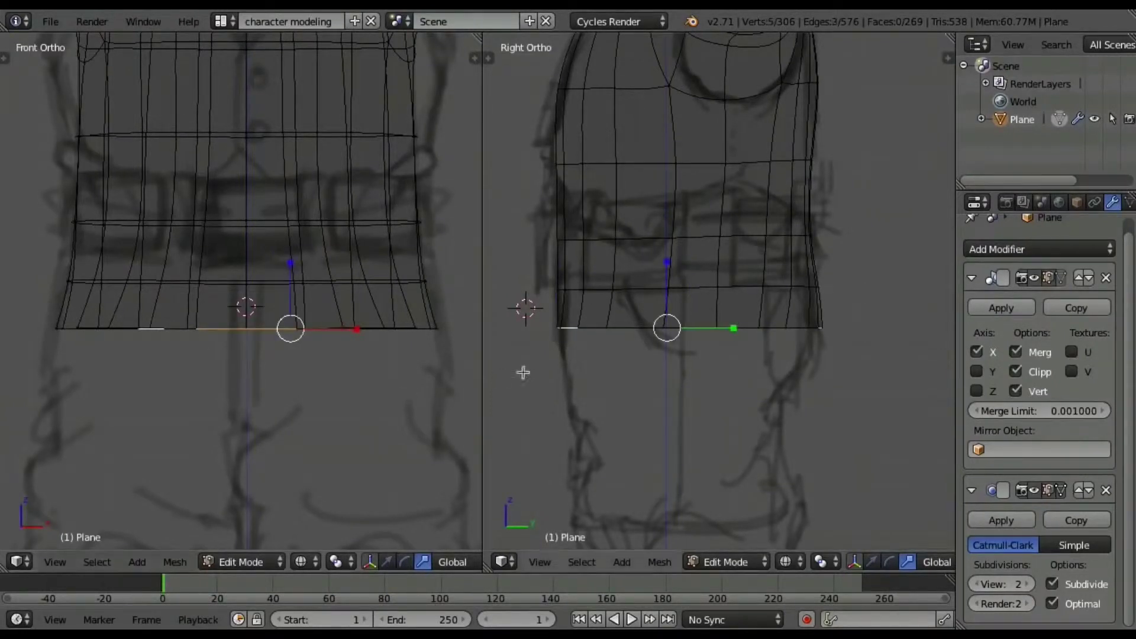
{"action": "mouse_move", "coordinate": [857, 351]}
{"action": "middle_mouse_down"}
{"action": "mouse_move", "coordinate": [751, 361]}
{"action": "mouse_move", "coordinate": [690, 408]}
{"action": "mouse_move", "coordinate": [633, 419]}
{"action": "middle_mouse_up"}
{"action": "right_click", "coordinate": [678, 381], "text": "shift"}
{"action": "mouse_move", "coordinate": [677, 381]}
{"action": "middle_mouse_down"}
{"action": "mouse_move", "coordinate": [712, 413]}
{"action": "mouse_move", "coordinate": [939, 377]}
{"action": "middle_mouse_up"}
{"action": "key", "text": "KP_3"}
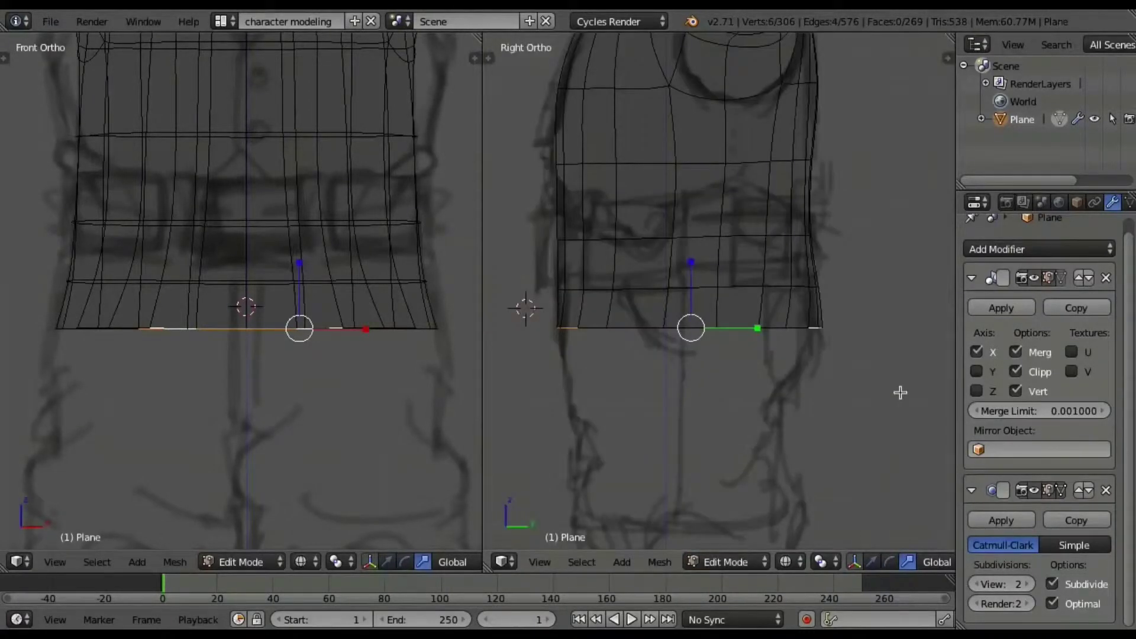
Extrude the rim edges downward, shrink them slightly and shift them along Y.
{"action": "key", "text": "e"}
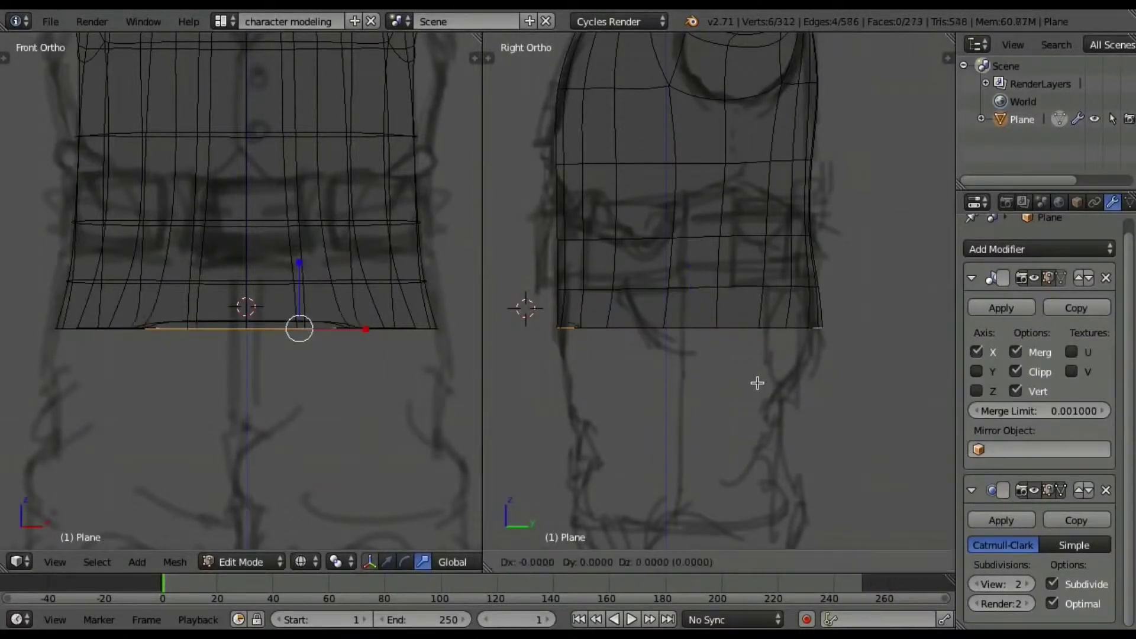
{"action": "left_click", "coordinate": [762, 431]}
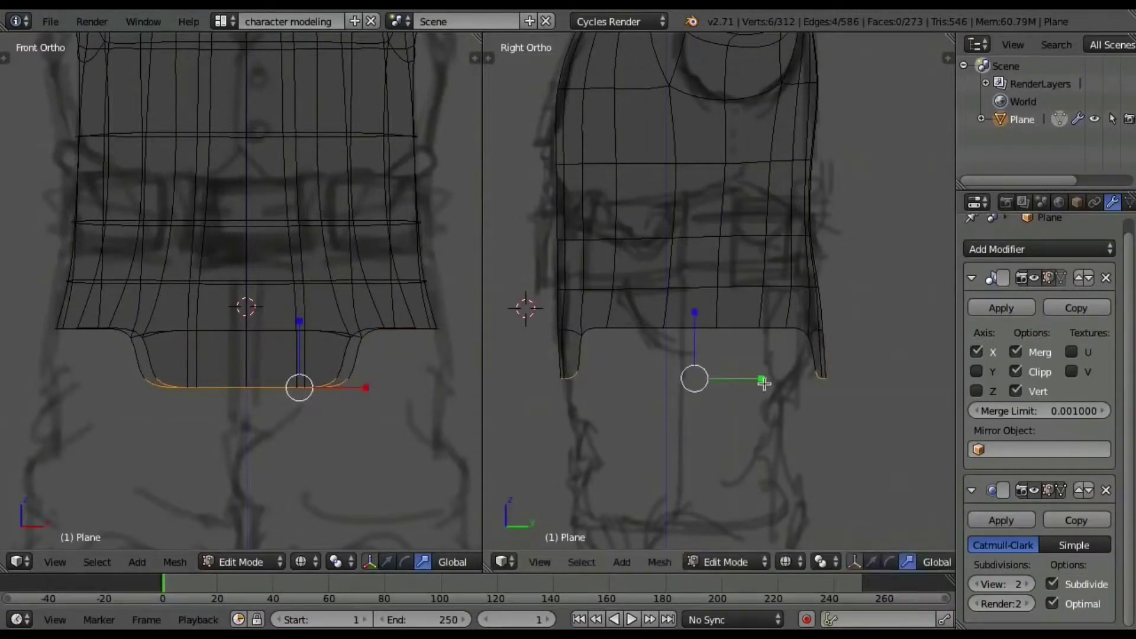
{"action": "key", "text": "s"}
{"action": "left_click", "coordinate": [745, 400]}
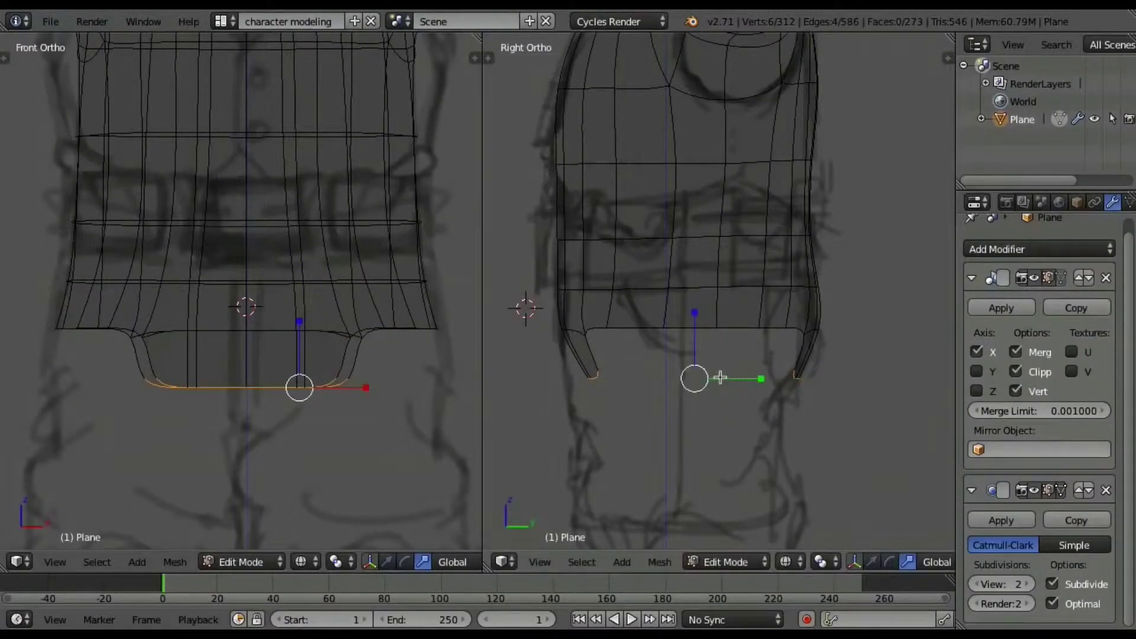
{"action": "left_click_drag", "start_coordinate": [718, 377], "coordinate": [712, 377]}
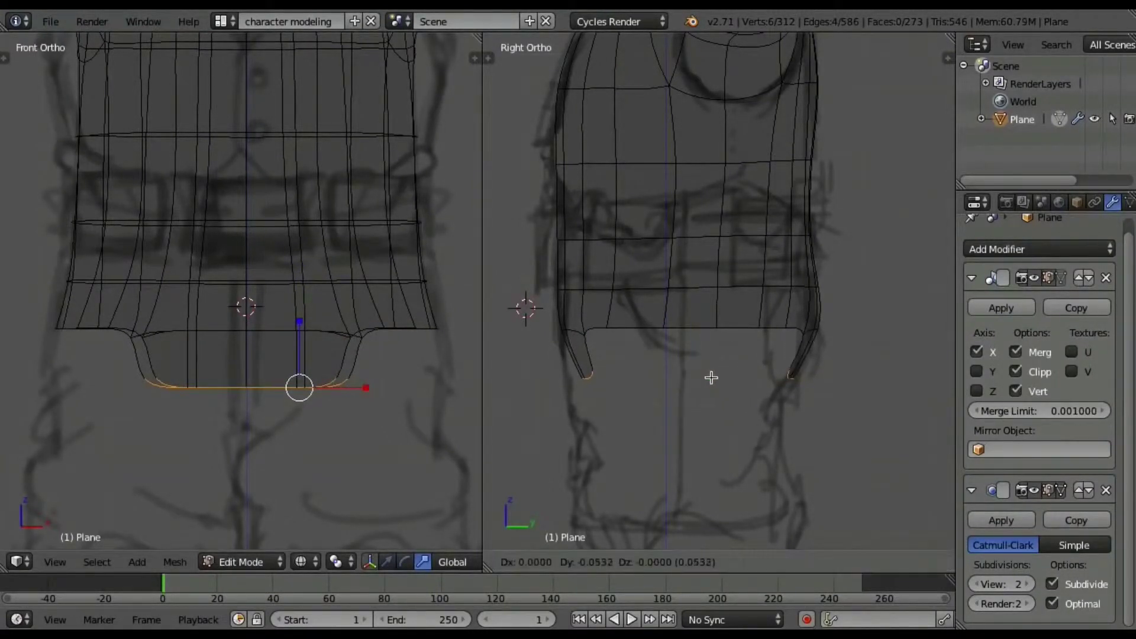
Narrow the bottom loop along X and move it sideways along X.
{"action": "key", "text": "s"}
{"action": "key", "text": "x"}
{"action": "left_click", "coordinate": [387, 409]}
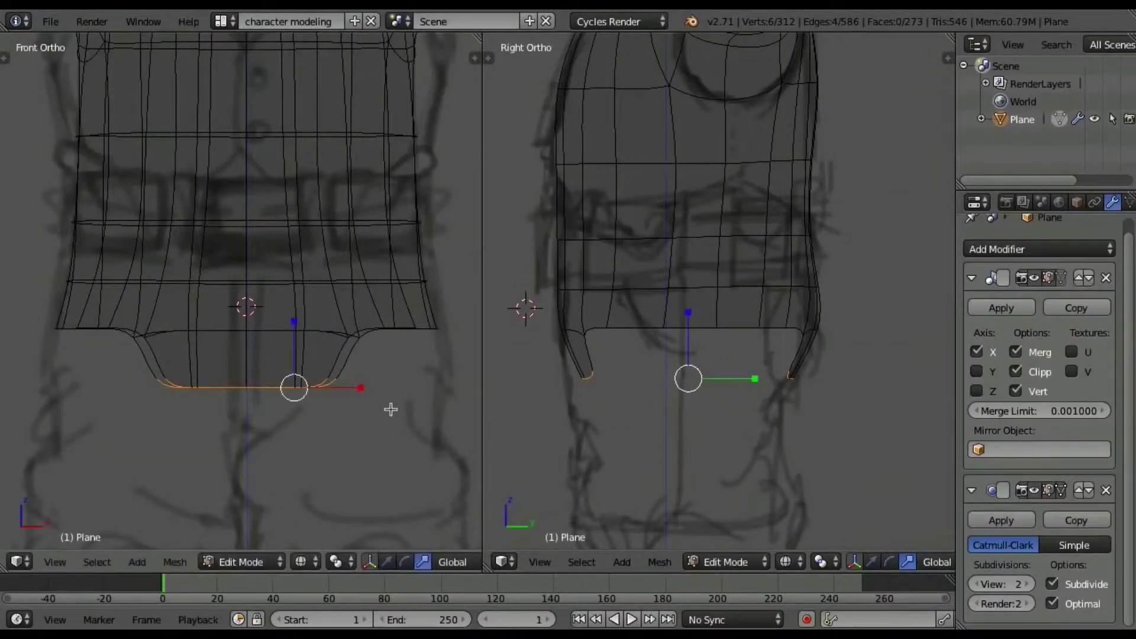
{"action": "key", "text": "g"}
{"action": "key", "text": "x"}
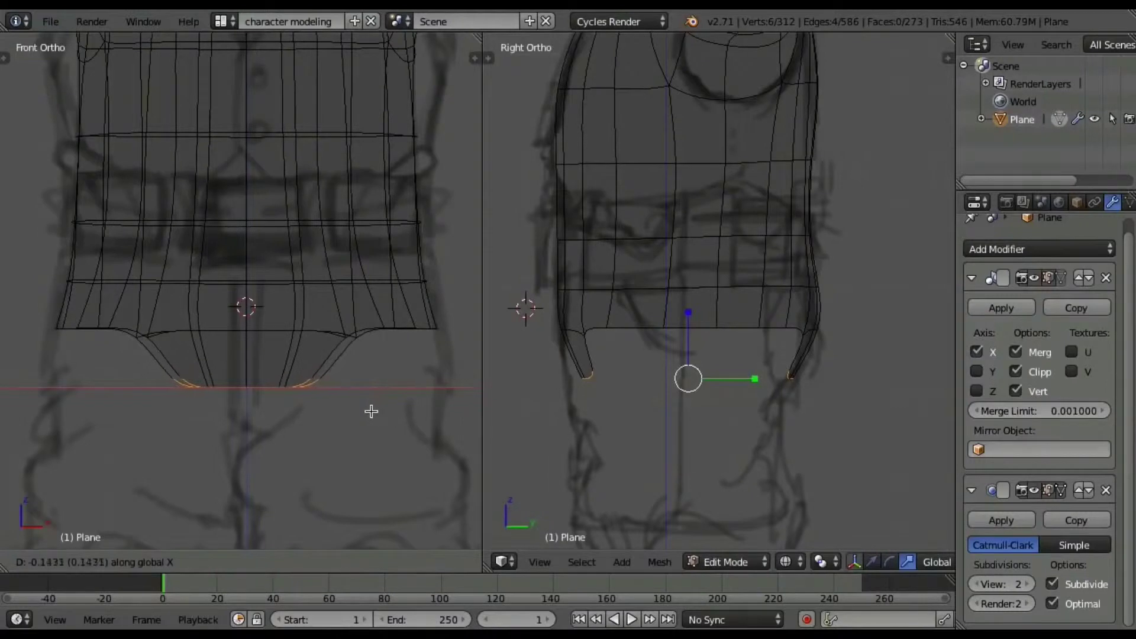
{"action": "left_click", "coordinate": [372, 411]}
Extrude the bottom loop down again and narrow it twice along X.
{"action": "key", "text": "e"}
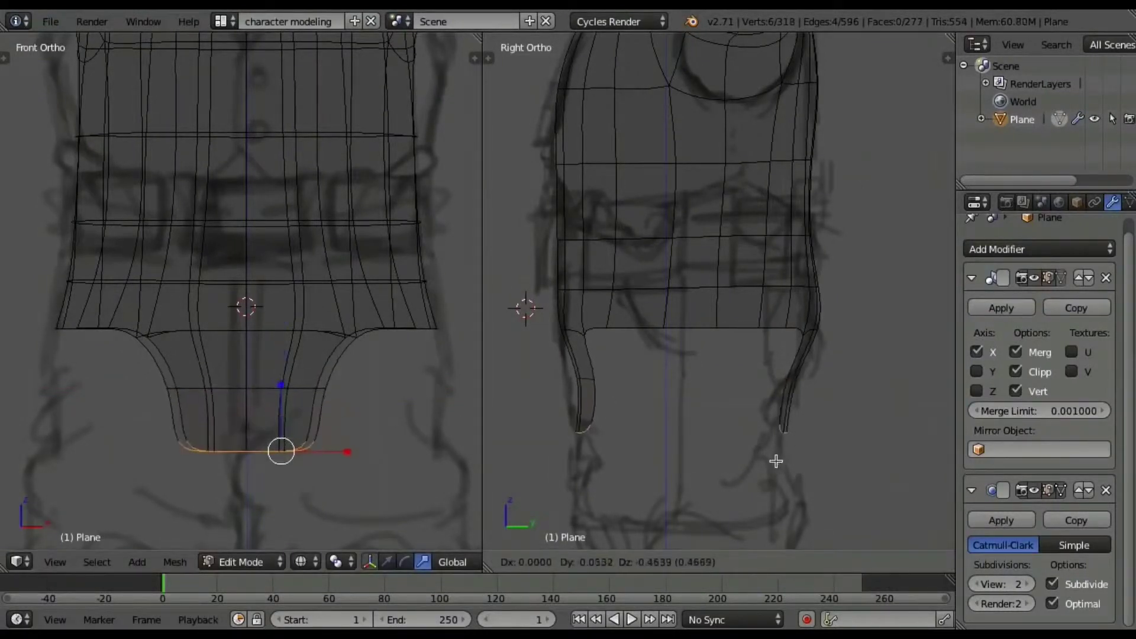
{"action": "left_click", "coordinate": [780, 460]}
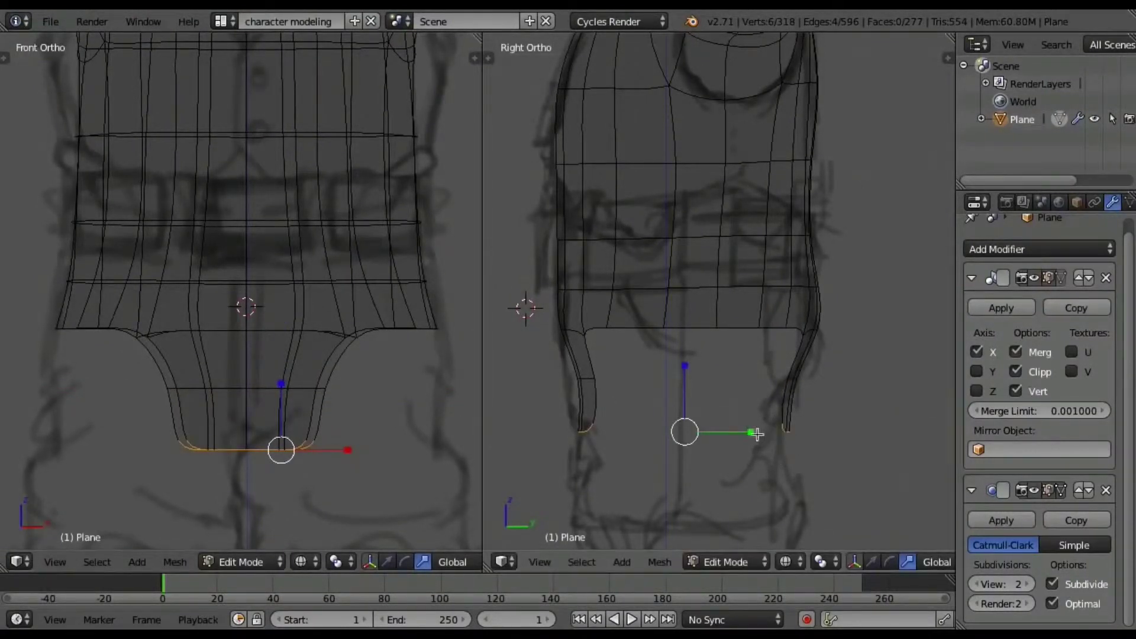
{"action": "left_click_drag", "start_coordinate": [758, 434], "coordinate": [711, 426]}
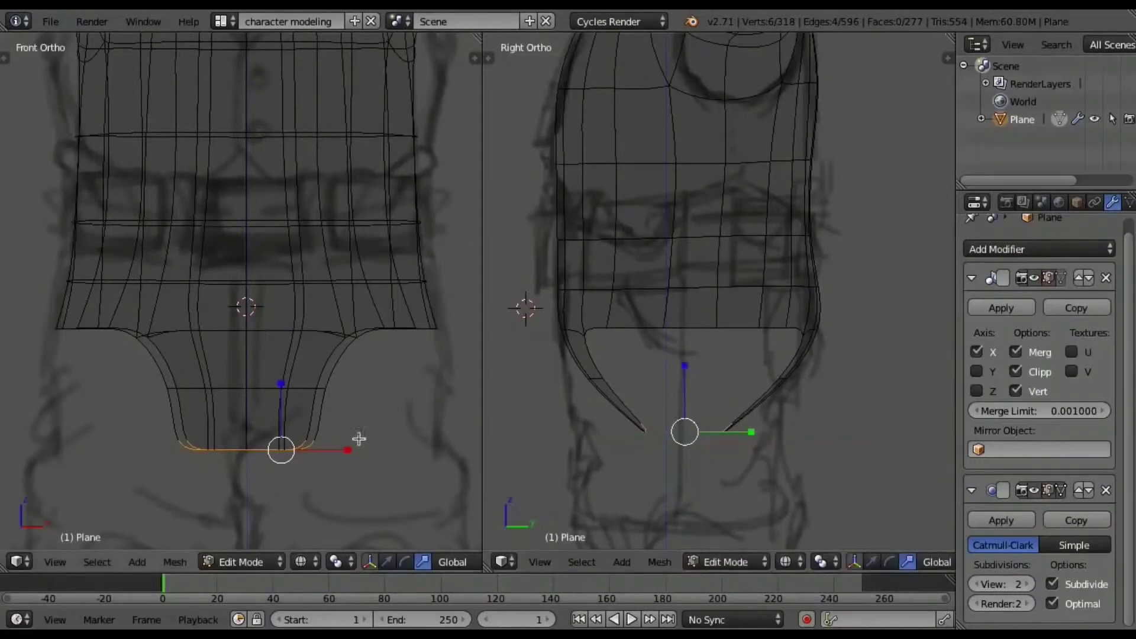
{"action": "key", "text": "s"}
{"action": "key", "text": "x"}
{"action": "left_click", "coordinate": [317, 452]}
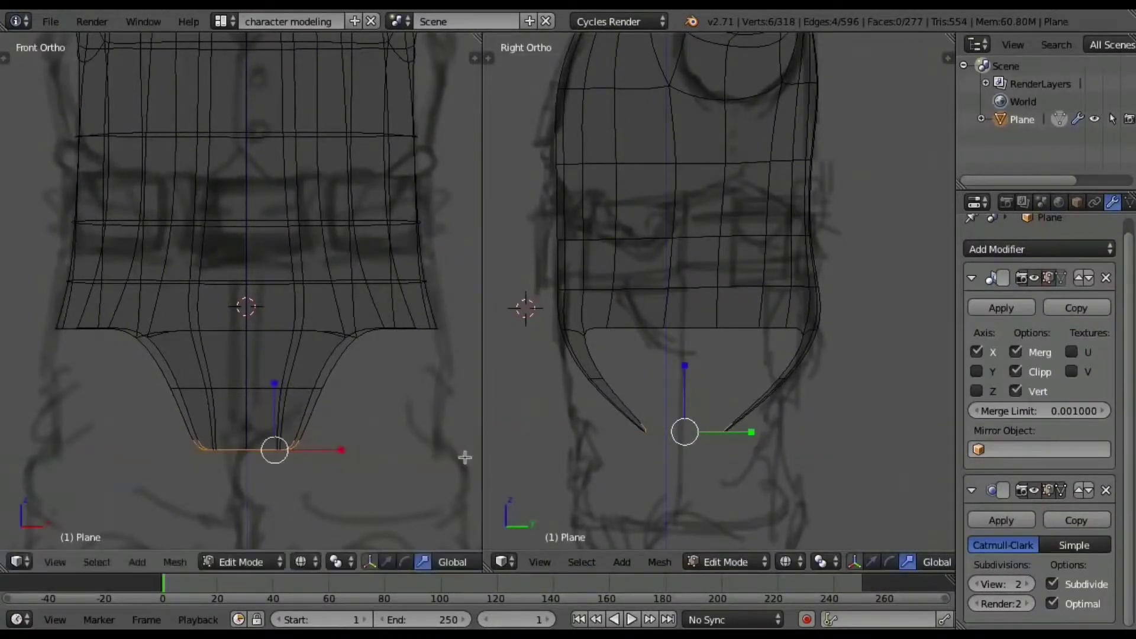
{"action": "key", "text": "s"}
{"action": "key", "text": "x"}
{"action": "left_click", "coordinate": [450, 458]}
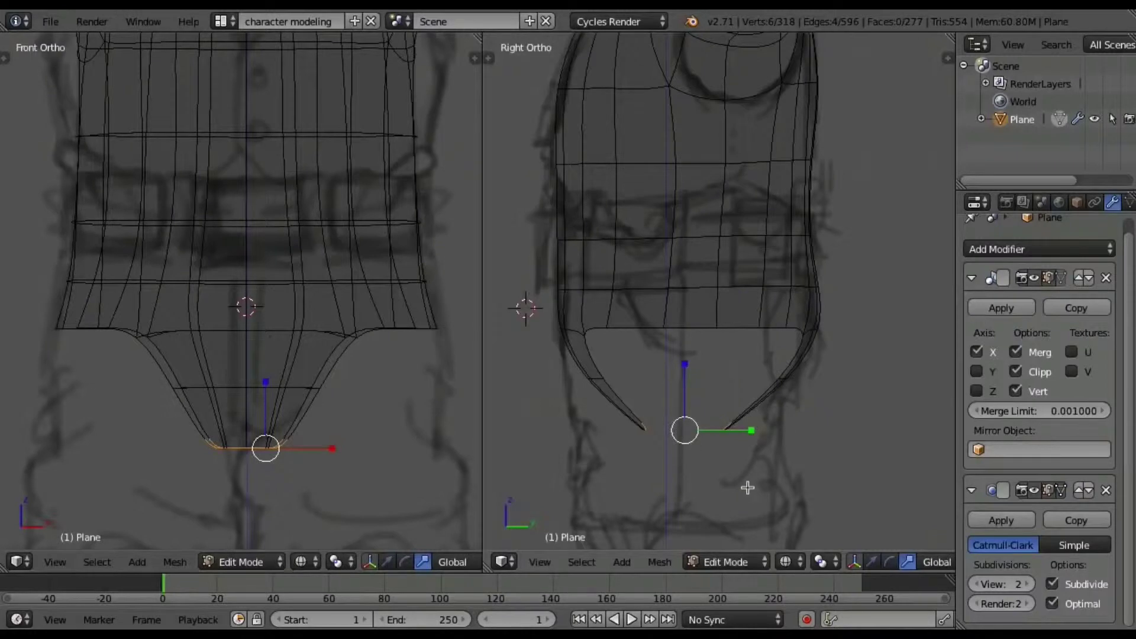
Extrude once more, squeeze it into a V in side view, and halve the bottom edge along X.
{"action": "key", "text": "e"}
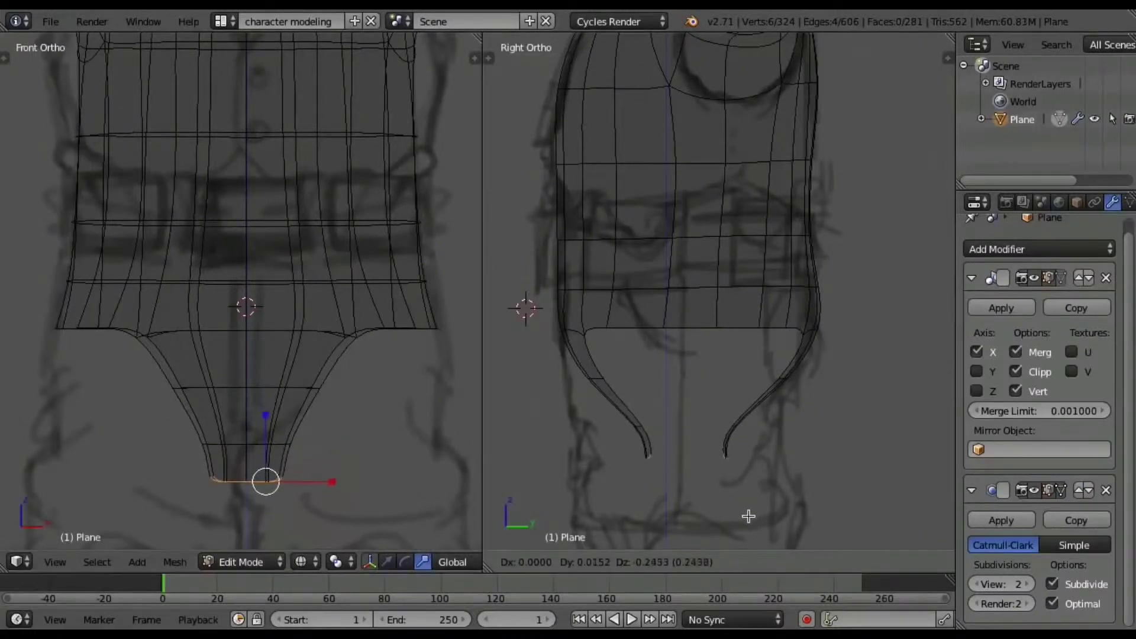
{"action": "left_click", "coordinate": [749, 516]}
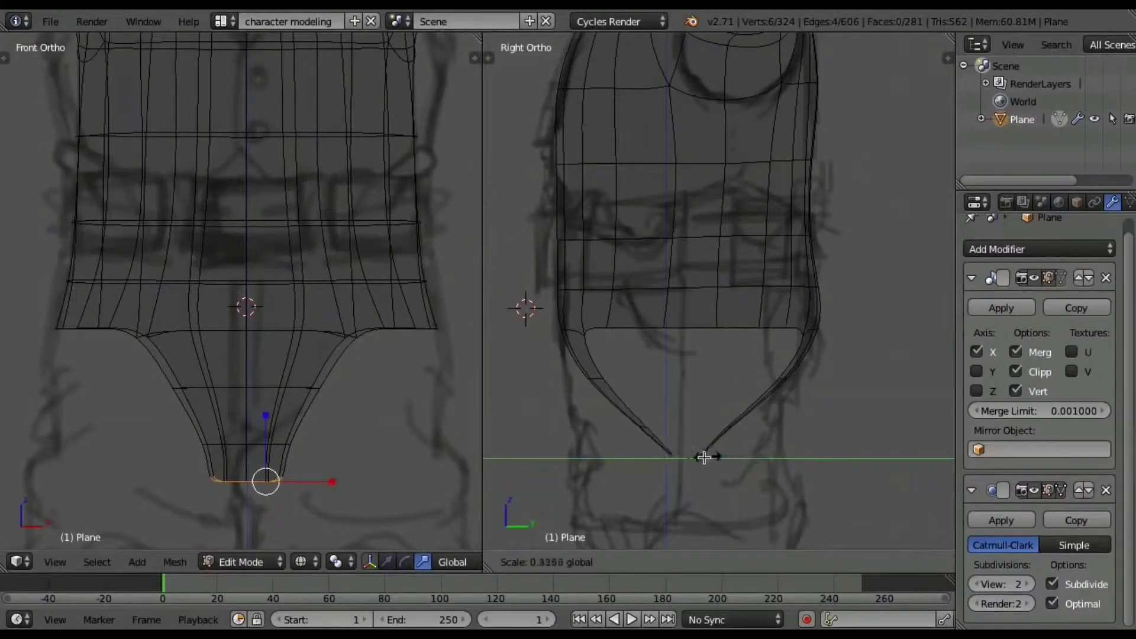
{"action": "left_click_drag", "start_coordinate": [755, 459], "coordinate": [701, 458]}
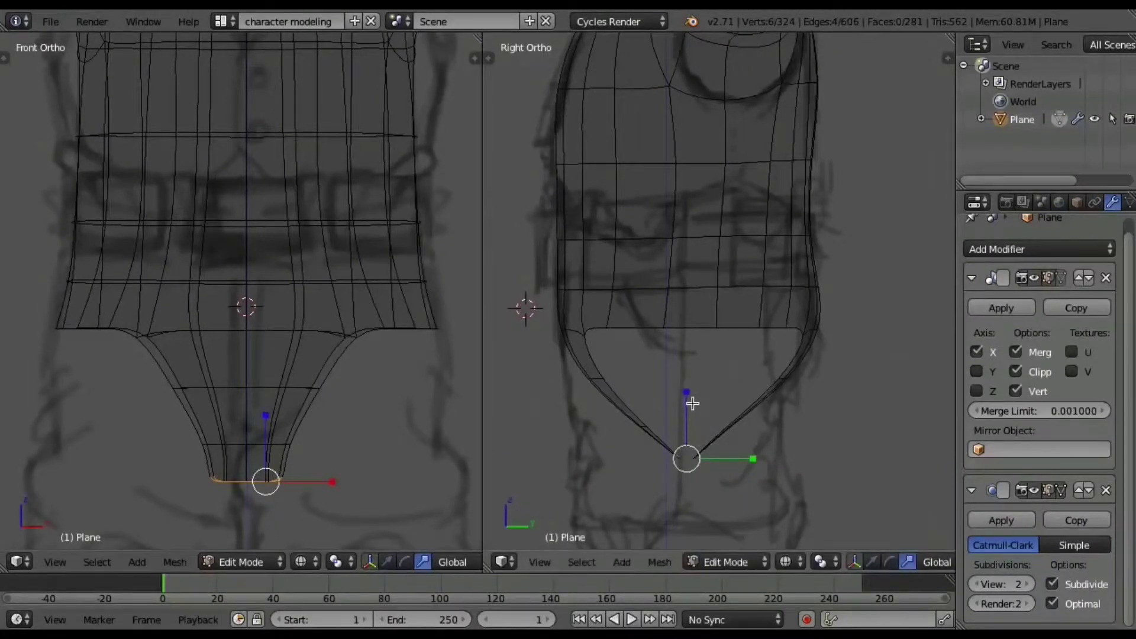
{"action": "key", "text": "ctrl+alt+g"}
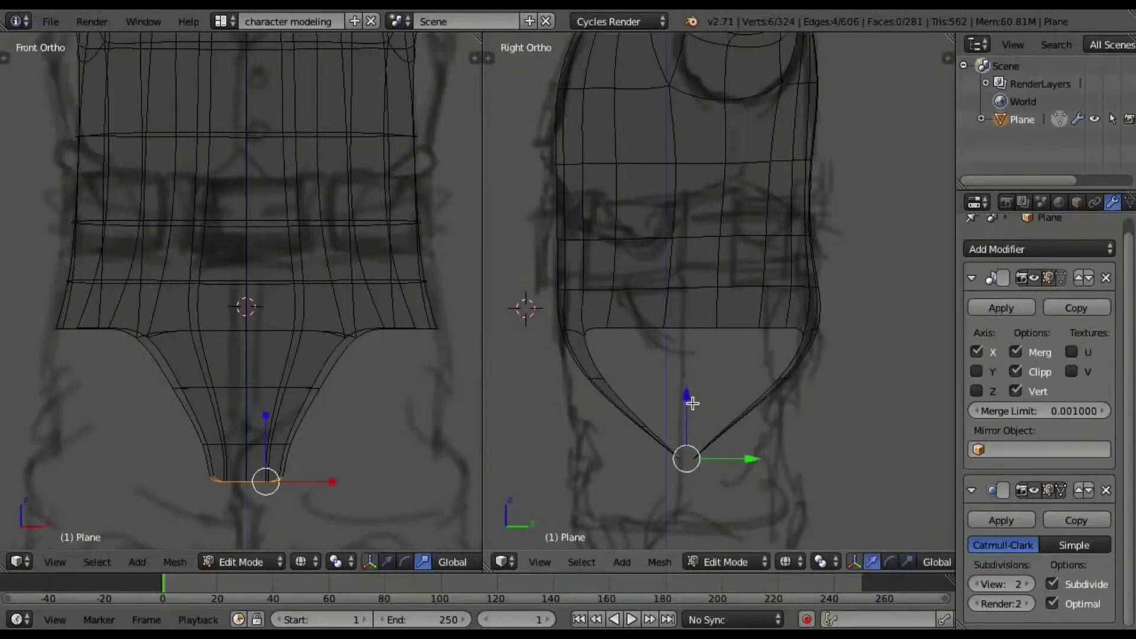
{"action": "left_click_drag", "start_coordinate": [691, 391], "coordinate": [690, 373]}
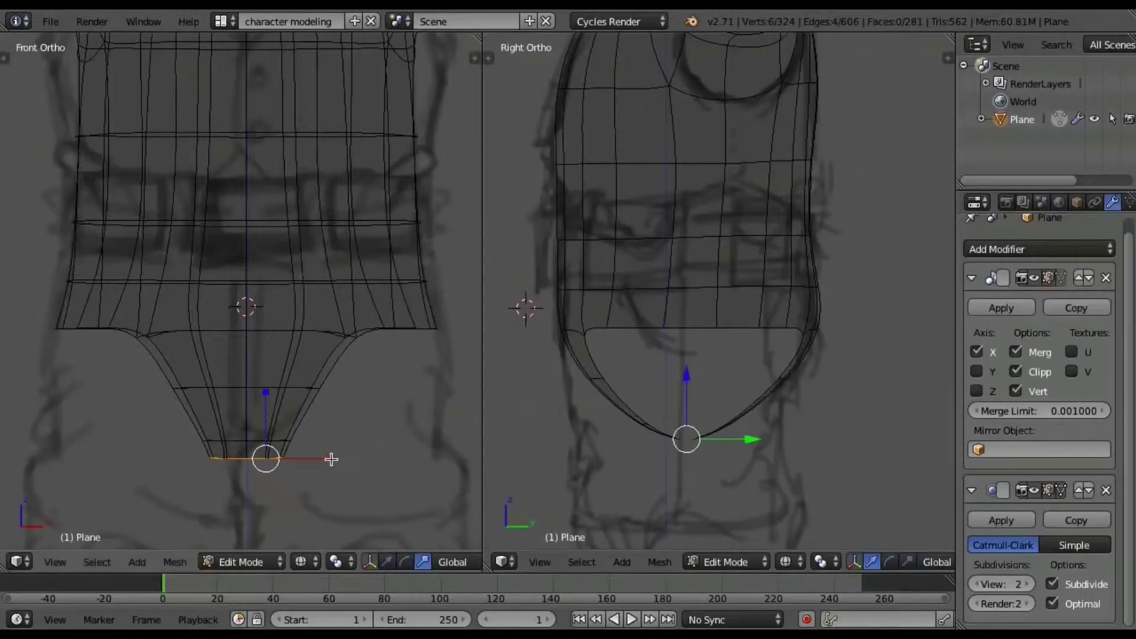
{"action": "left_click_drag", "start_coordinate": [331, 459], "coordinate": [299, 460]}
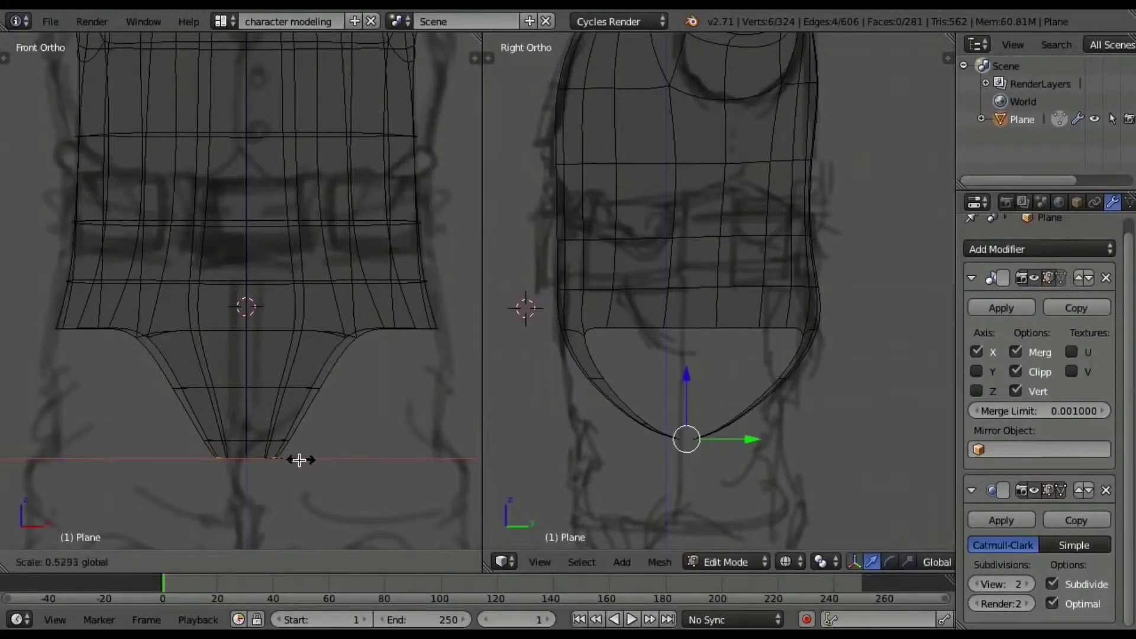
{"action": "left_click_drag", "start_coordinate": [300, 459], "coordinate": [306, 460]}
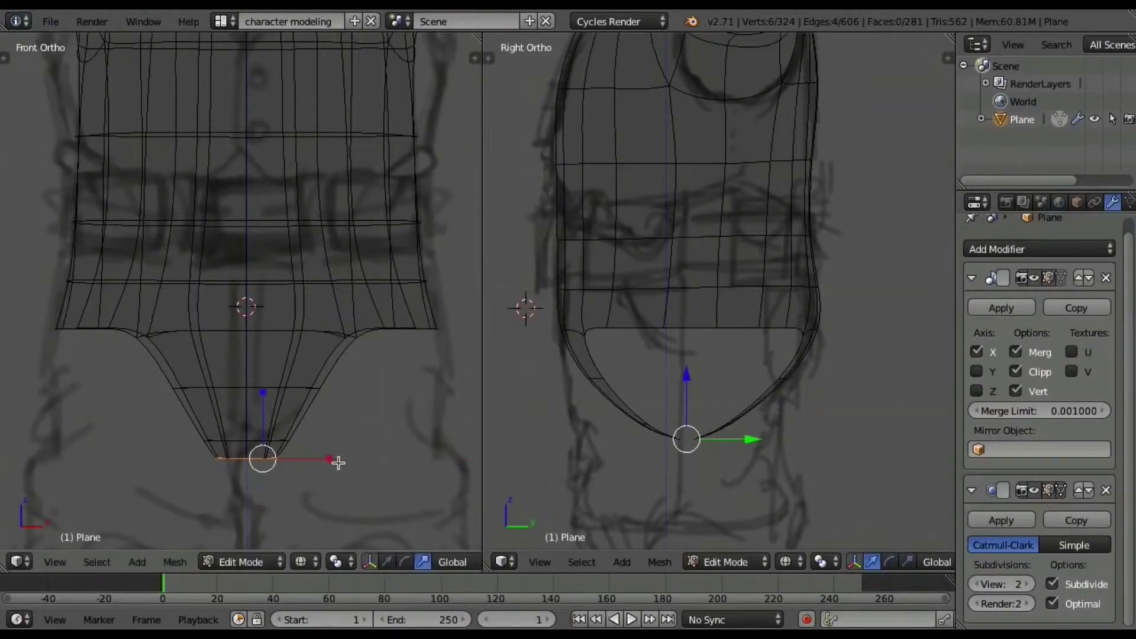
{"action": "key", "text": "g"}
{"action": "key", "text": "x"}
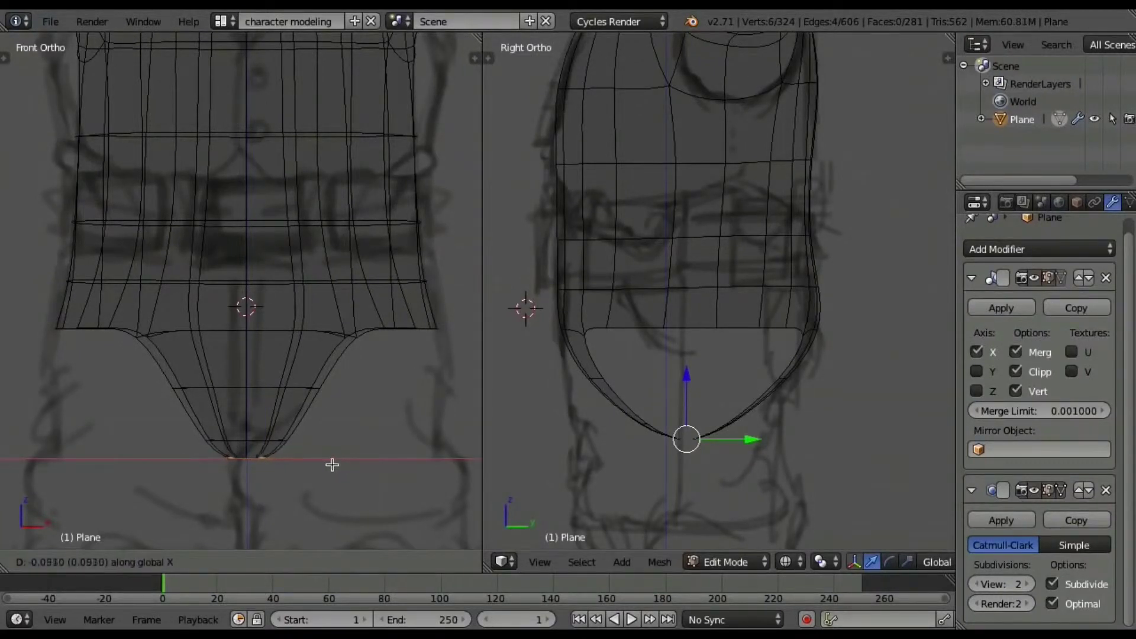
{"action": "left_click", "coordinate": [337, 465]}
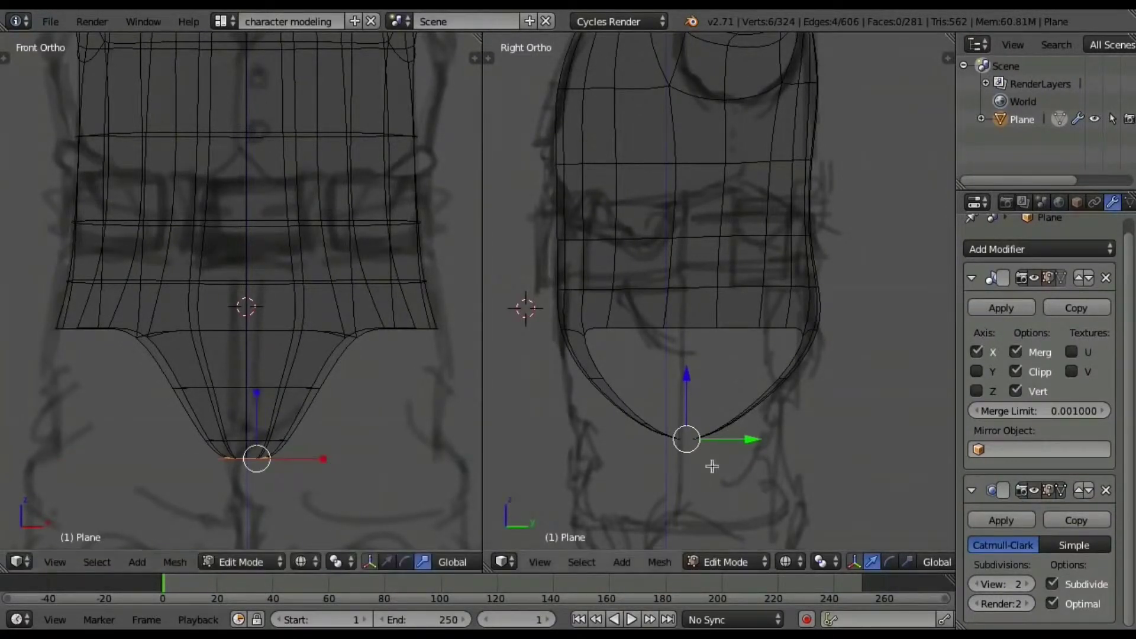
Switch to the Default layout, view beneath the torso, and enter vertex select mode.
{"action": "left_click", "coordinate": [220, 21]}
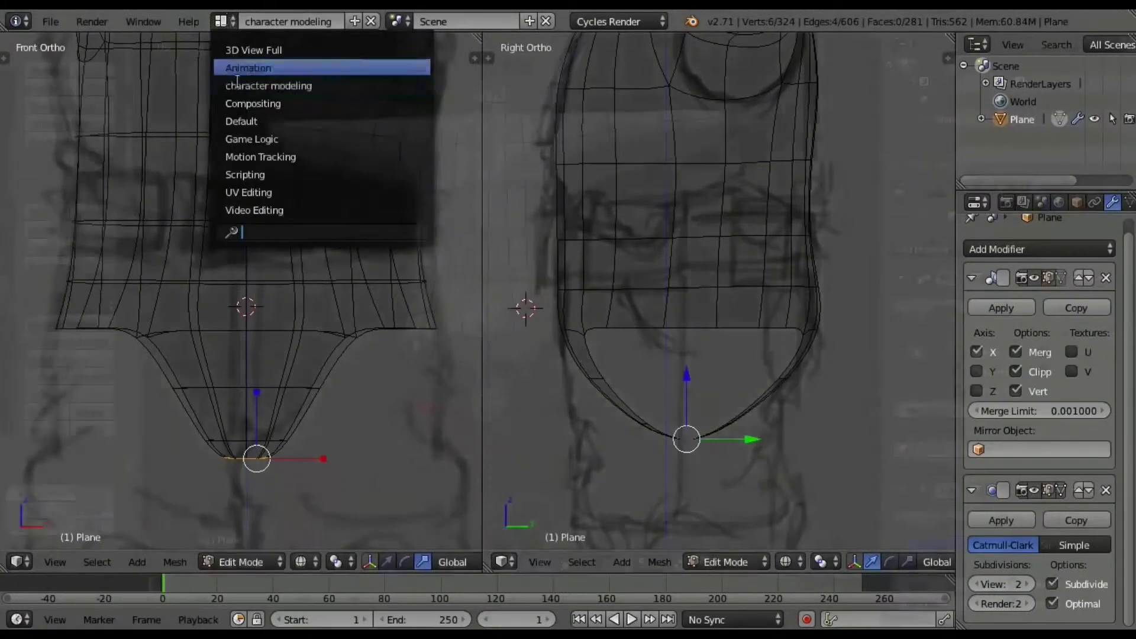
{"action": "left_click", "coordinate": [255, 117]}
{"action": "mouse_move", "coordinate": [563, 355]}
{"action": "middle_mouse_down"}
{"action": "mouse_move", "coordinate": [784, 340]}
{"action": "mouse_move", "coordinate": [698, 385]}
{"action": "mouse_move", "coordinate": [695, 416]}
{"action": "mouse_move", "coordinate": [779, 371]}
{"action": "mouse_move", "coordinate": [726, 375]}
{"action": "mouse_move", "coordinate": [469, 322]}
{"action": "mouse_move", "coordinate": [523, 355]}
{"action": "middle_mouse_up"}
{"action": "scroll", "coordinate": [537, 394], "scroll_direction": "up", "scroll_amount": 3}
{"action": "mouse_move", "coordinate": [537, 394]}
{"action": "middle_mouse_down"}
{"action": "mouse_move", "coordinate": [599, 353]}
{"action": "mouse_move", "coordinate": [586, 393]}
{"action": "mouse_move", "coordinate": [662, 320]}
{"action": "mouse_move", "coordinate": [629, 387]}
{"action": "mouse_move", "coordinate": [606, 385]}
{"action": "mouse_move", "coordinate": [616, 388]}
{"action": "middle_mouse_up"}
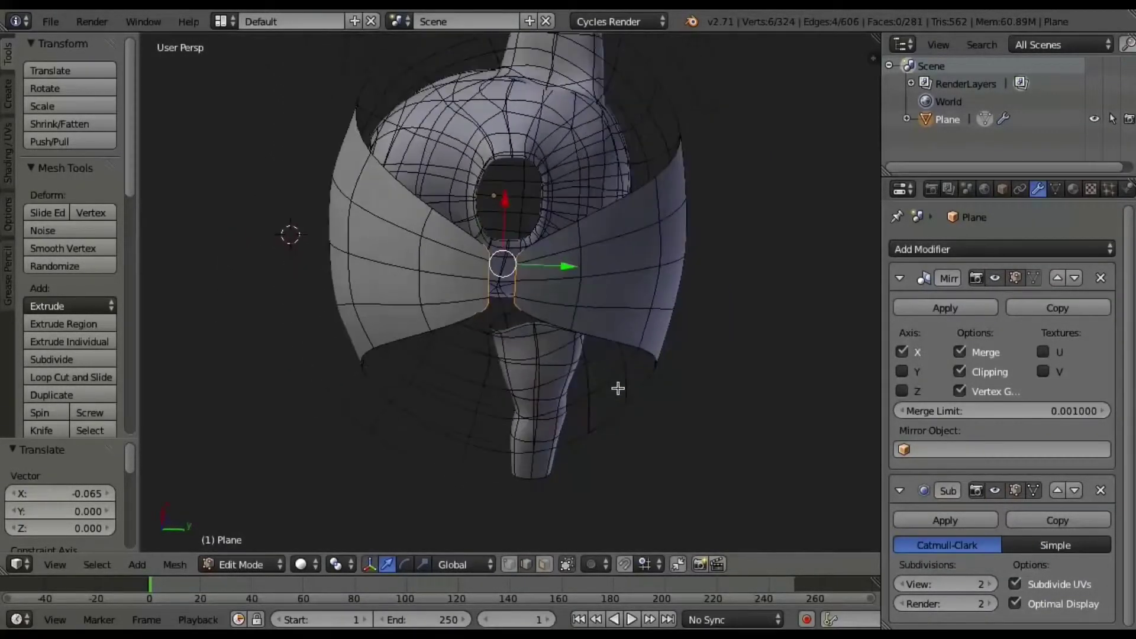
{"action": "key", "text": "ctrl+Tab"}
{"action": "left_click", "coordinate": [563, 371]}
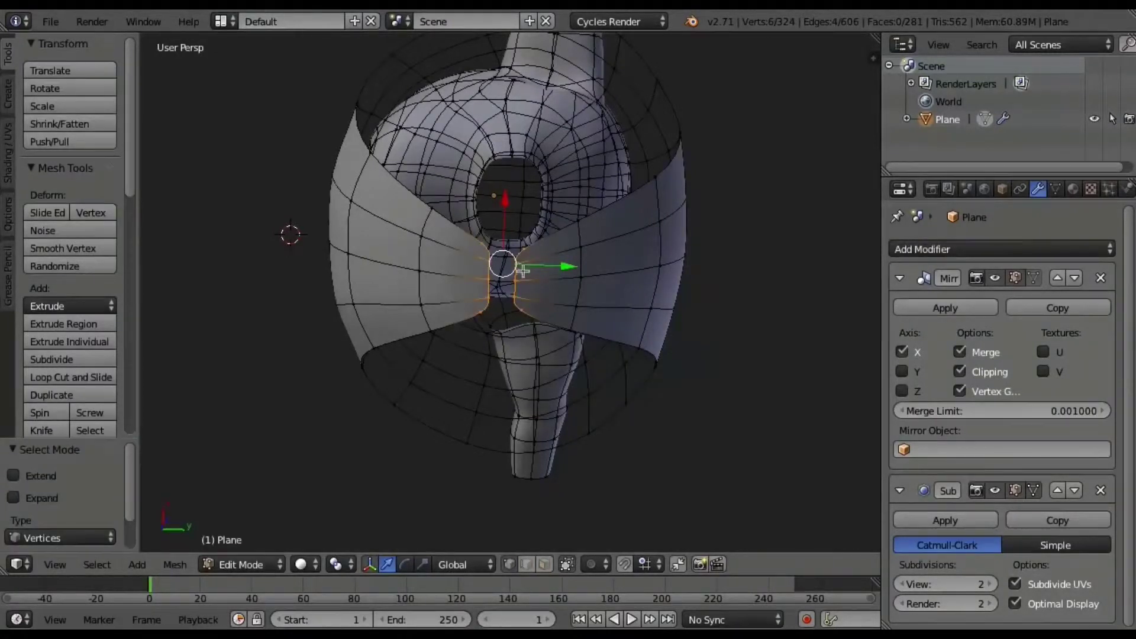
Select both crotch vertices and merge them At Center, then deselect all.
{"action": "scroll", "coordinate": [528, 267], "scroll_direction": "up", "scroll_amount": 2}
{"action": "right_click", "coordinate": [456, 196], "text": "shift"}
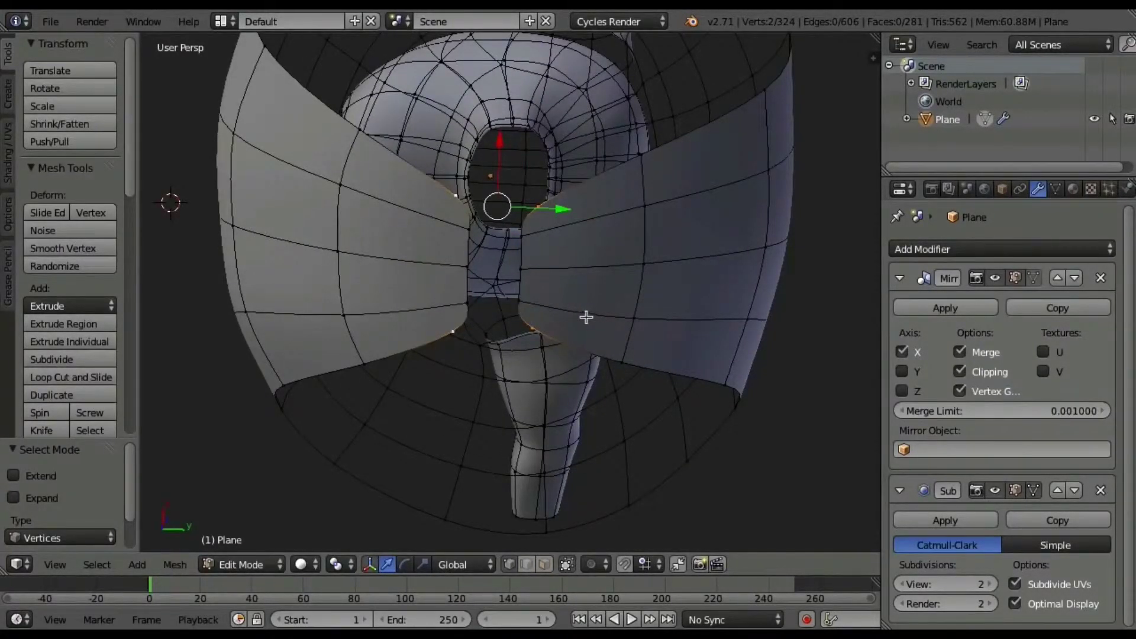
{"action": "key", "text": "alt+m"}
{"action": "left_click", "coordinate": [577, 357]}
{"action": "key", "text": "alt+m"}
{"action": "left_click", "coordinate": [580, 328]}
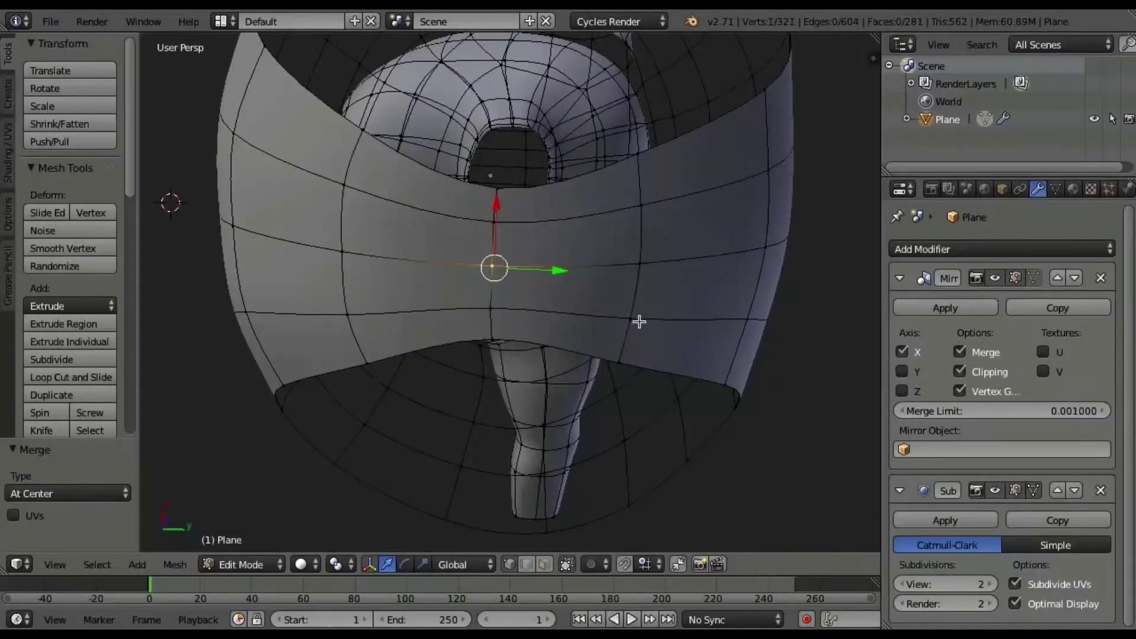
{"action": "mouse_move", "coordinate": [606, 302]}
{"action": "middle_mouse_down"}
{"action": "mouse_move", "coordinate": [603, 335]}
{"action": "mouse_move", "coordinate": [582, 320]}
{"action": "mouse_move", "coordinate": [574, 376]}
{"action": "mouse_move", "coordinate": [609, 340]}
{"action": "mouse_move", "coordinate": [591, 396]}
{"action": "mouse_move", "coordinate": [472, 383]}
{"action": "mouse_move", "coordinate": [651, 357]}
{"action": "mouse_move", "coordinate": [647, 381]}
{"action": "mouse_move", "coordinate": [624, 385]}
{"action": "mouse_move", "coordinate": [783, 385]}
{"action": "middle_mouse_up"}
{"action": "key", "text": "a"}
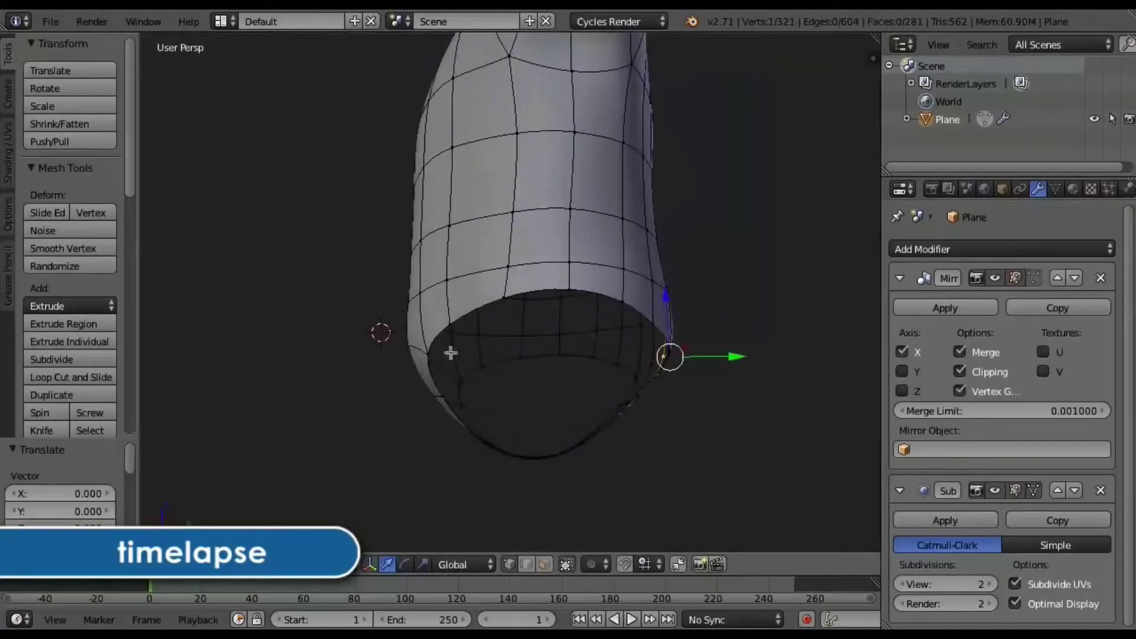
Return to the character modeling layout and move a higher hip edge loop to match the sketch.
{"action": "left_click", "coordinate": [221, 22]}
{"action": "left_click", "coordinate": [249, 89]}
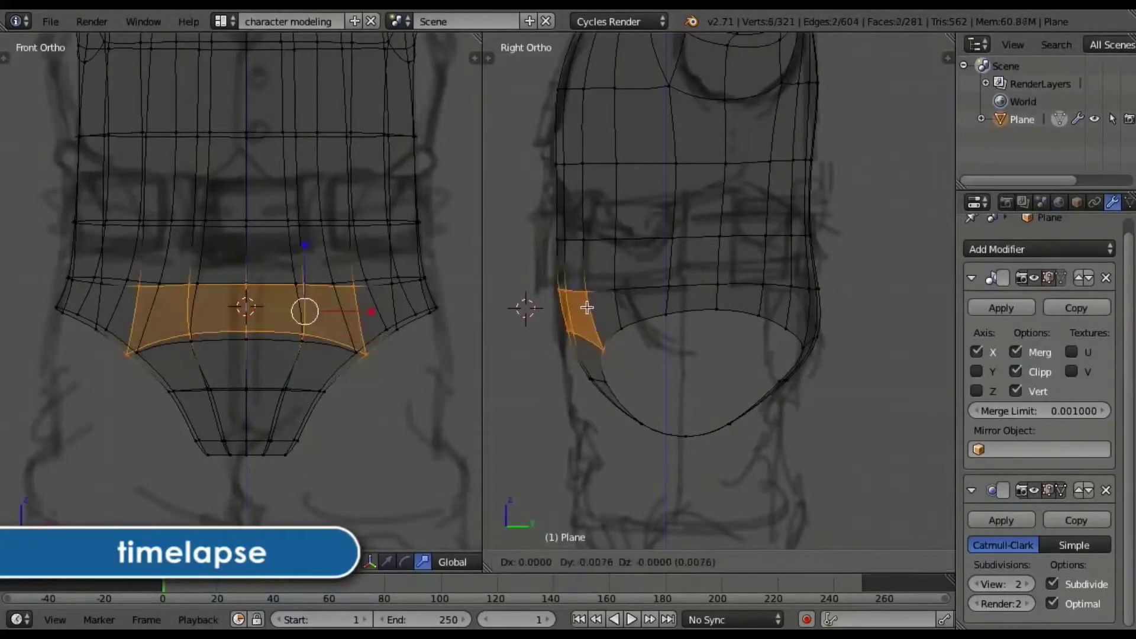
{"action": "left_click", "coordinate": [610, 379], "text": "alt"}
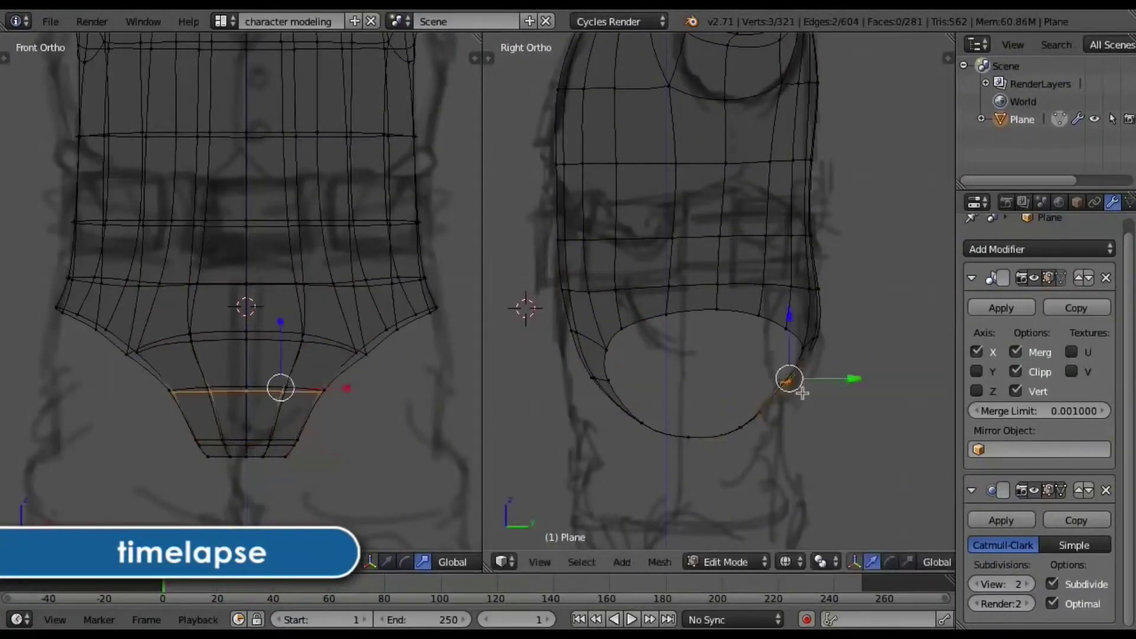
{"action": "right_click", "coordinate": [815, 350], "text": "alt"}
{"action": "key", "text": "g"}
{"action": "left_click", "coordinate": [837, 361]}
Reposition two hip vertices, moving the second along local Z.
{"action": "right_click", "coordinate": [762, 317]}
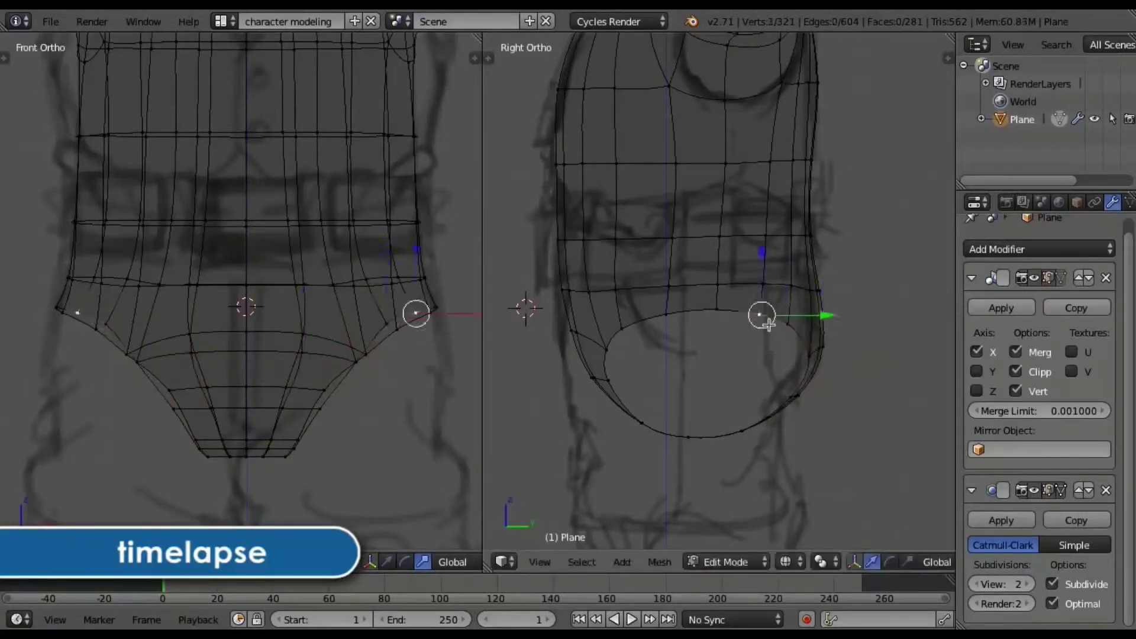
{"action": "key", "text": "g"}
{"action": "left_click", "coordinate": [719, 286]}
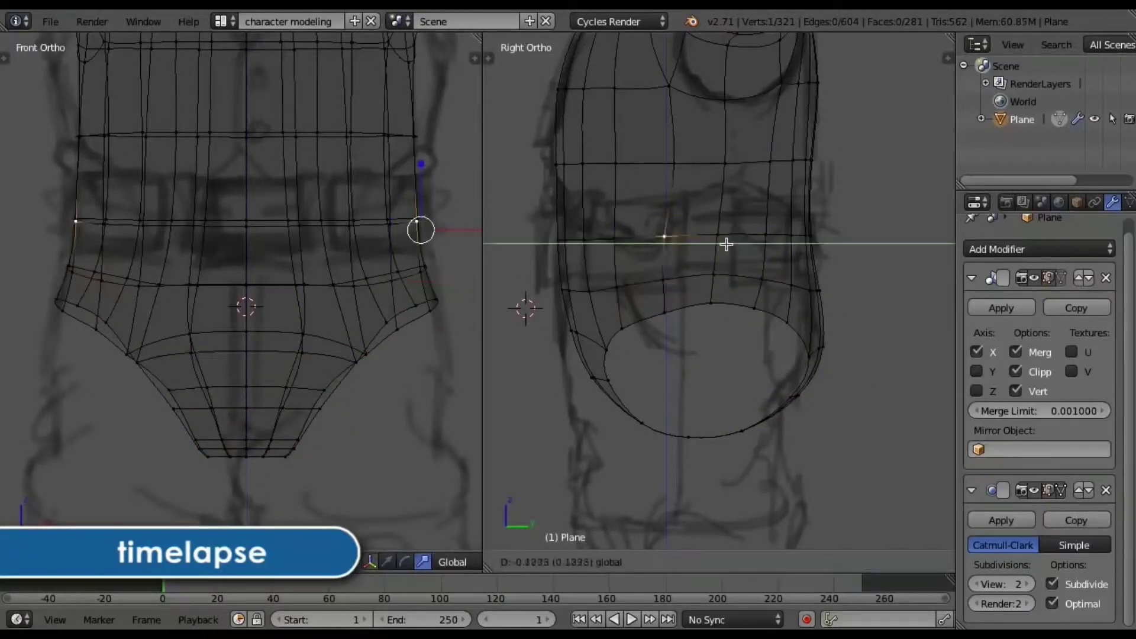
{"action": "right_click", "coordinate": [688, 280]}
{"action": "key", "text": "g"}
{"action": "key", "text": "z"}
{"action": "key", "text": "z"}
{"action": "left_click", "coordinate": [698, 331]}
Adjust the side-silhouette and leg-opening vertices to follow the sketch outline.
{"action": "right_click", "coordinate": [655, 286]}
{"action": "key", "text": "g"}
{"action": "left_click", "coordinate": [642, 361]}
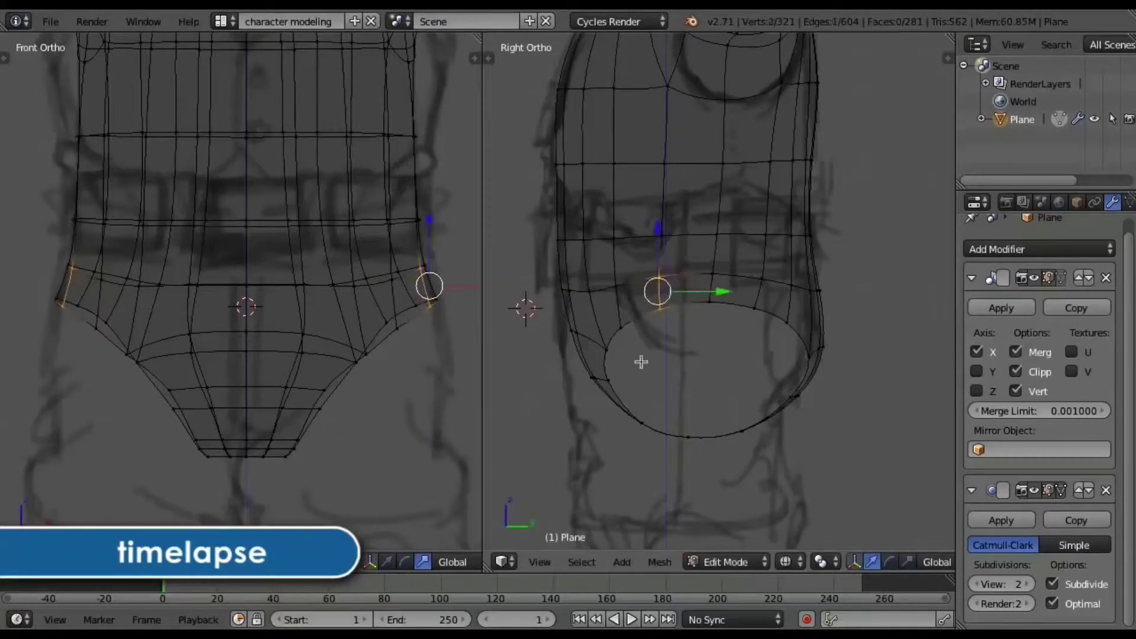
{"action": "right_click", "coordinate": [823, 350]}
{"action": "key", "text": "g"}
{"action": "left_click", "coordinate": [827, 353]}
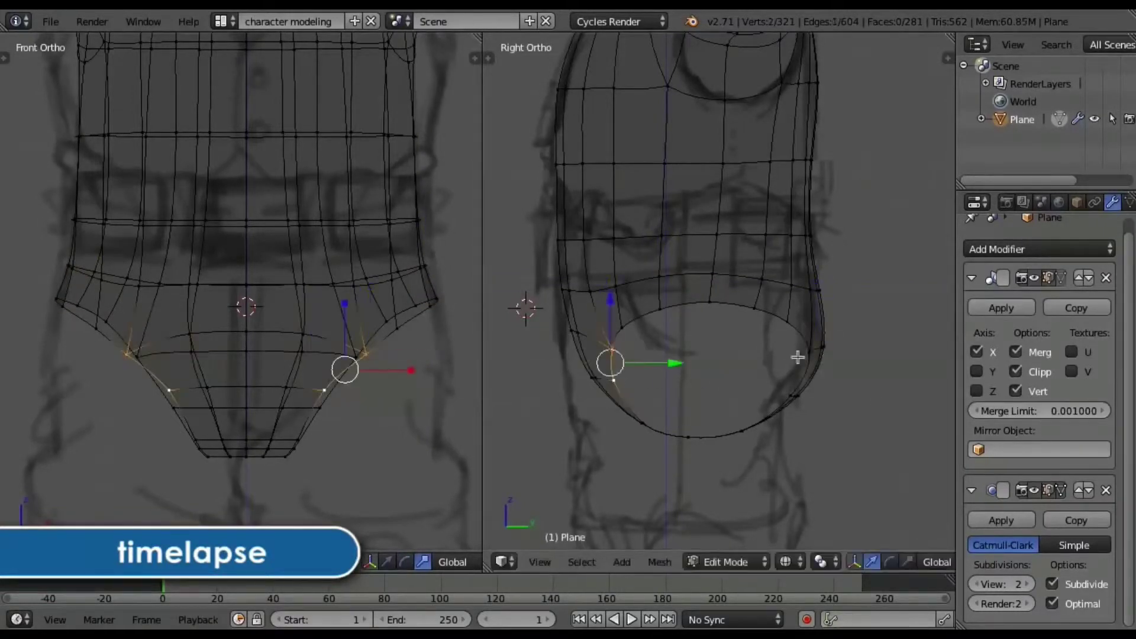
{"action": "right_click", "coordinate": [619, 284]}
{"action": "key", "text": "g"}
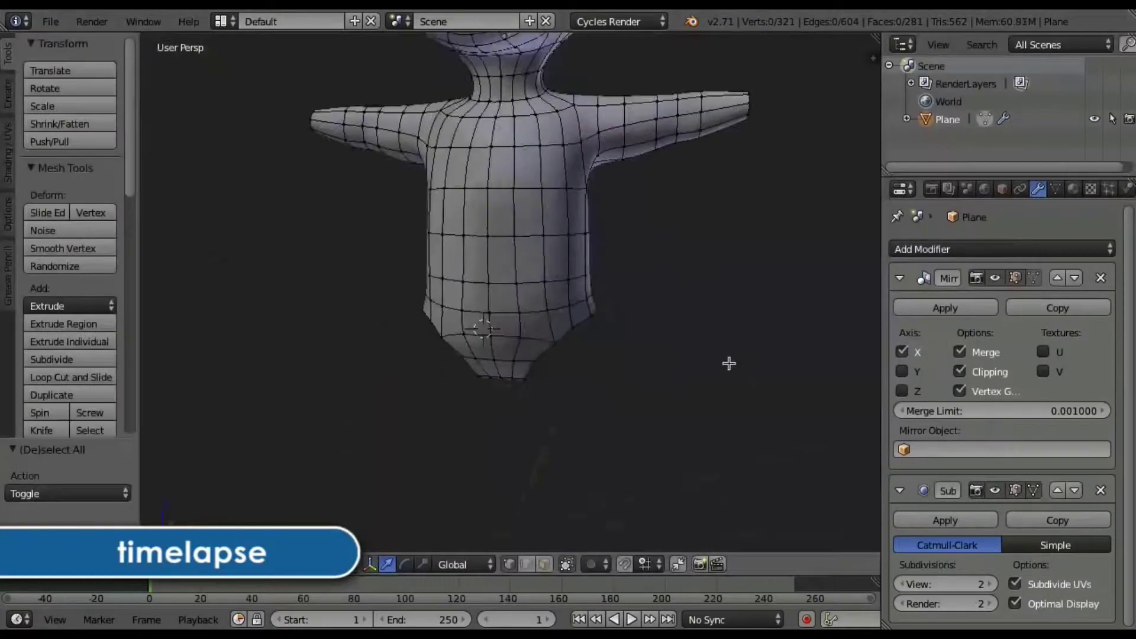
{"action": "key", "text": "KP_1"}
Move a hip-edge vertex into place, then deselect everything.
{"action": "right_click", "coordinate": [578, 350]}
{"action": "key", "text": "g"}
{"action": "left_click", "coordinate": [558, 380]}
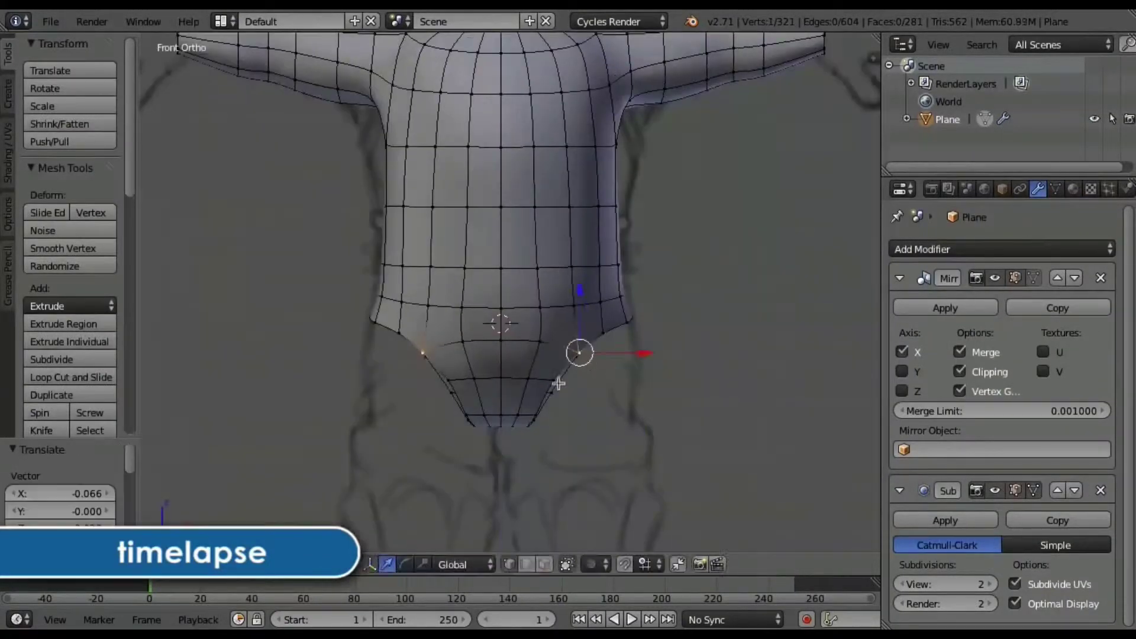
{"action": "mouse_move", "coordinate": [550, 295]}
{"action": "middle_mouse_down"}
{"action": "mouse_move", "coordinate": [744, 398]}
{"action": "mouse_move", "coordinate": [619, 414]}
{"action": "middle_mouse_up"}
{"action": "key", "text": "a"}
Nudge a lower belly vertex sideways along X and deselect all.
{"action": "scroll", "coordinate": [722, 379], "scroll_direction": "up", "scroll_amount": 2}
{"action": "mouse_move", "coordinate": [722, 379]}
{"action": "middle_mouse_down"}
{"action": "mouse_move", "coordinate": [393, 388]}
{"action": "mouse_move", "coordinate": [419, 367]}
{"action": "middle_mouse_up"}
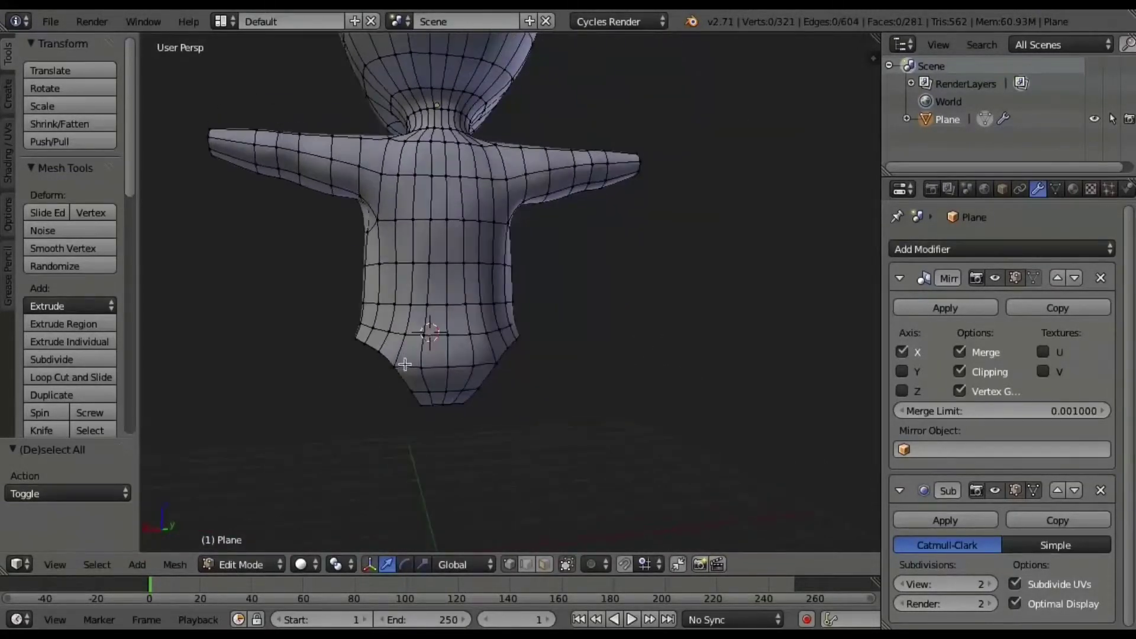
{"action": "right_click", "coordinate": [424, 368]}
{"action": "key", "text": "g"}
{"action": "key", "text": "x"}
{"action": "left_click", "coordinate": [394, 363]}
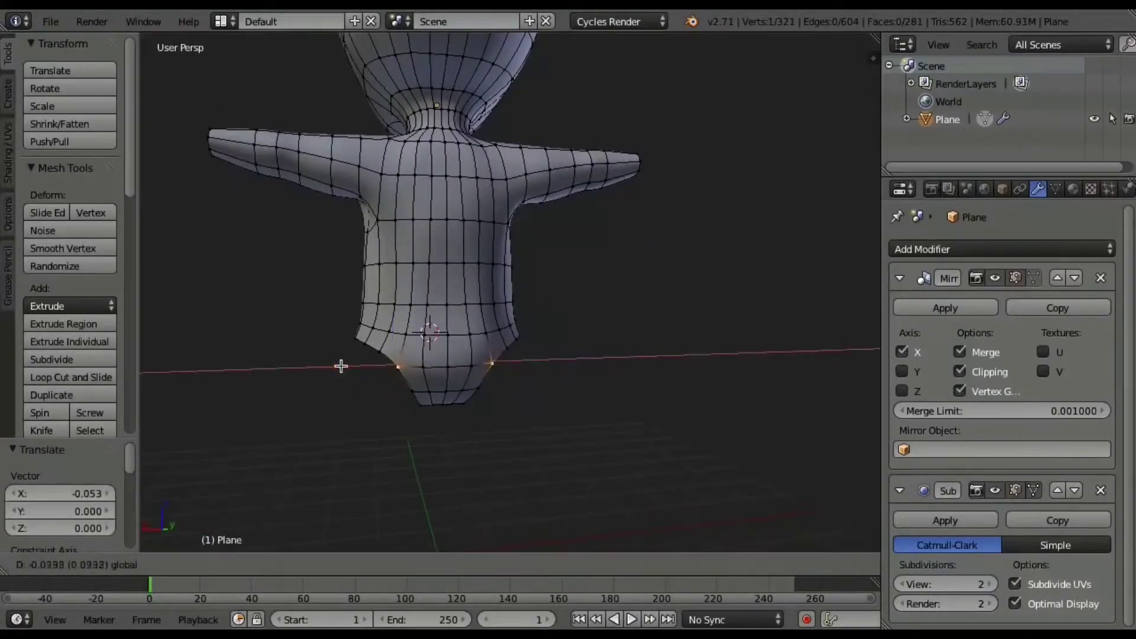
{"action": "key", "text": "a"}
Select the edge loop around the lower torso from a side angle.
{"action": "mouse_move", "coordinate": [396, 363]}
{"action": "middle_mouse_down"}
{"action": "mouse_move", "coordinate": [457, 410]}
{"action": "mouse_move", "coordinate": [474, 358]}
{"action": "mouse_move", "coordinate": [642, 389]}
{"action": "middle_mouse_up"}
{"action": "scroll", "coordinate": [645, 389], "scroll_direction": "up", "scroll_amount": 2}
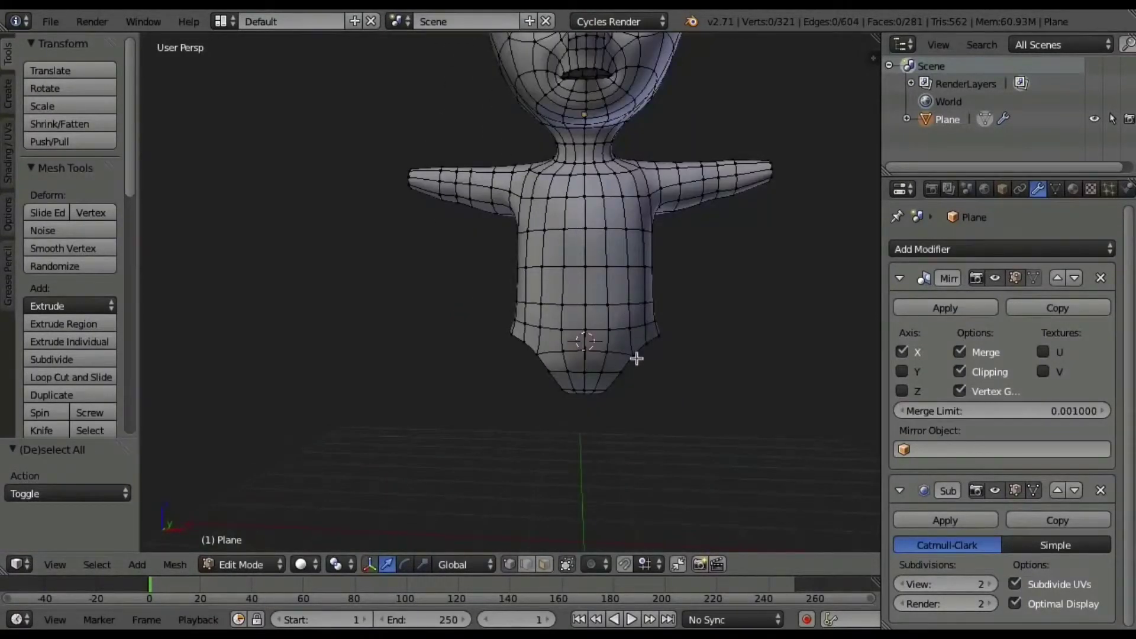
{"action": "right_click", "coordinate": [637, 358], "text": "alt"}
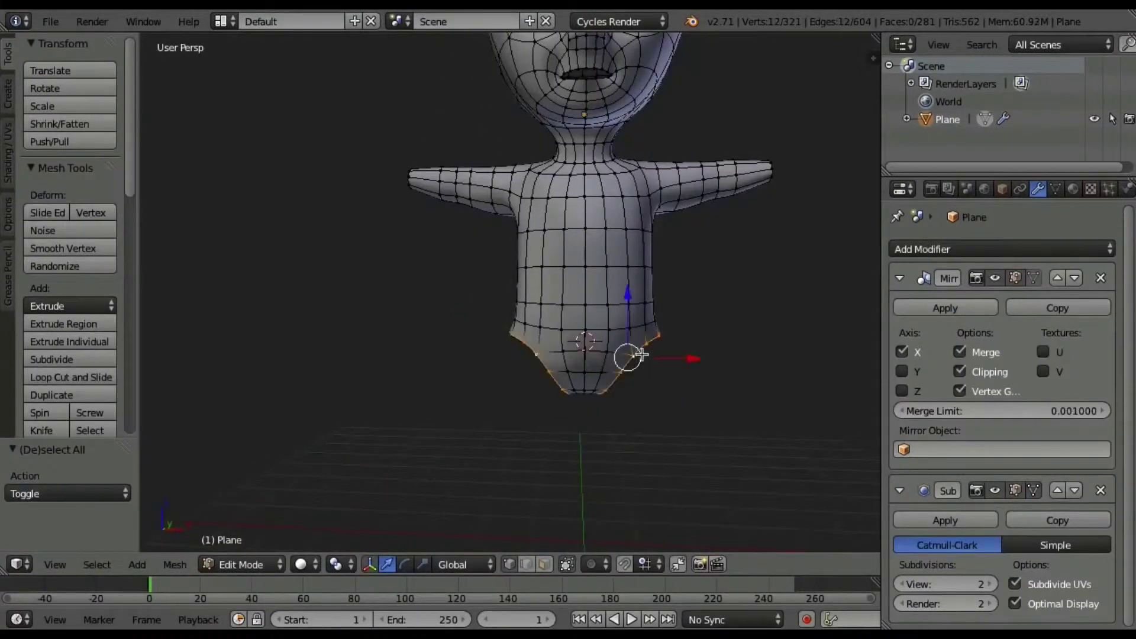
{"action": "left_click", "coordinate": [224, 22]}
Extrude the lower torso loop down and outward to start the hips.
{"action": "left_click", "coordinate": [274, 82]}
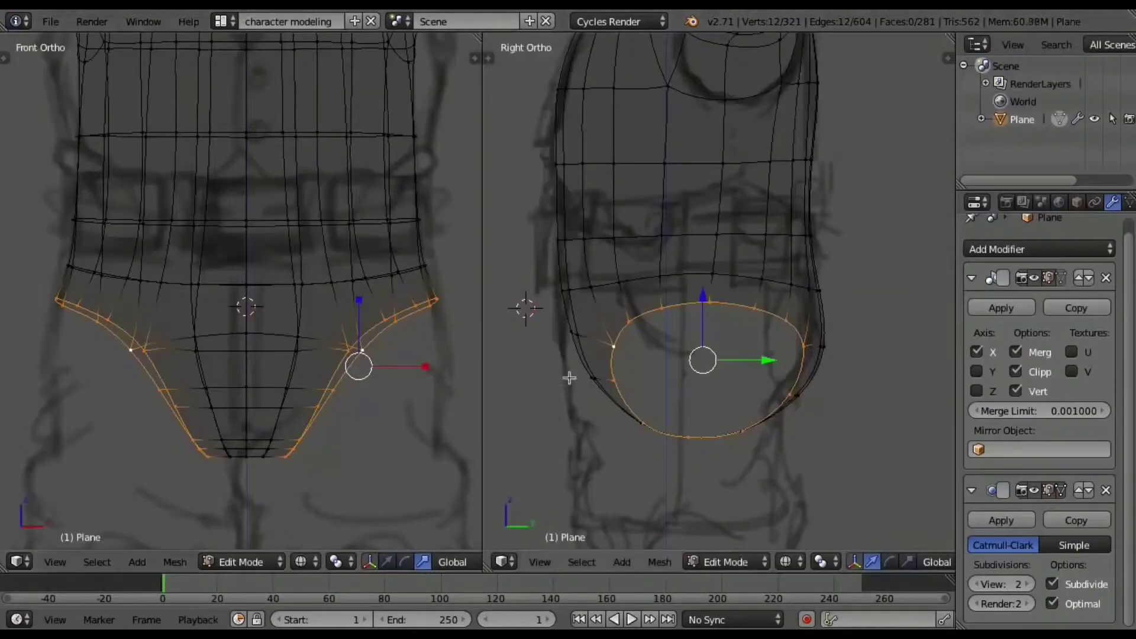
{"action": "scroll", "coordinate": [427, 385], "scroll_direction": "down", "scroll_amount": 2}
{"action": "scroll", "coordinate": [370, 393], "scroll_direction": "down", "scroll_amount": 2}
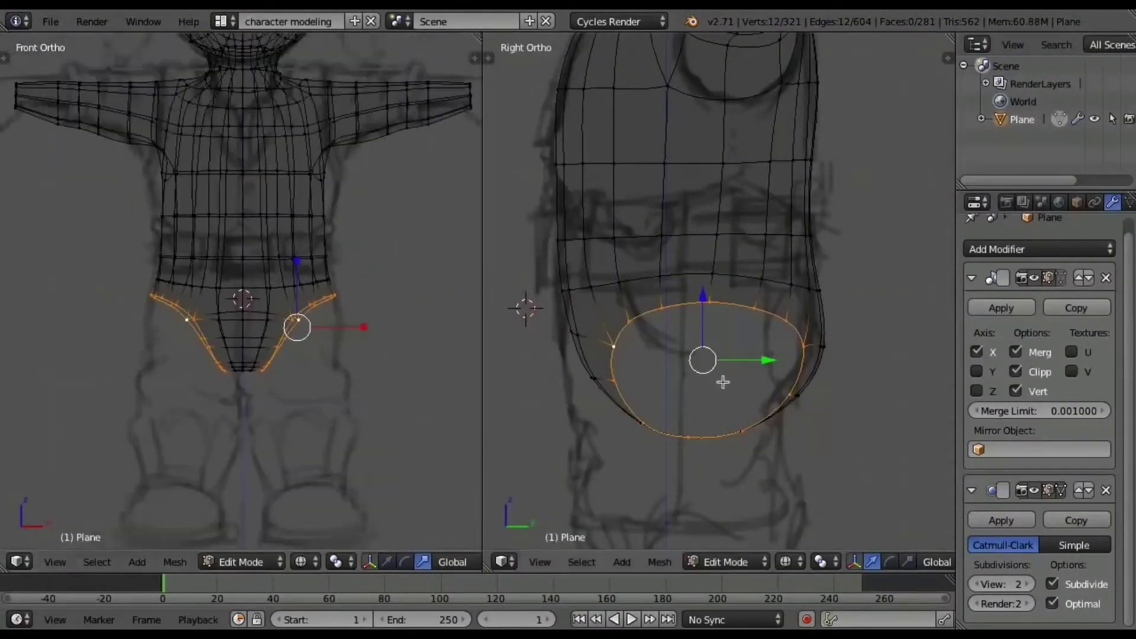
{"action": "scroll", "coordinate": [723, 381], "scroll_direction": "down", "scroll_amount": 3}
{"action": "scroll", "coordinate": [373, 357], "scroll_direction": "down", "scroll_amount": 1, "text": "ctrl"}
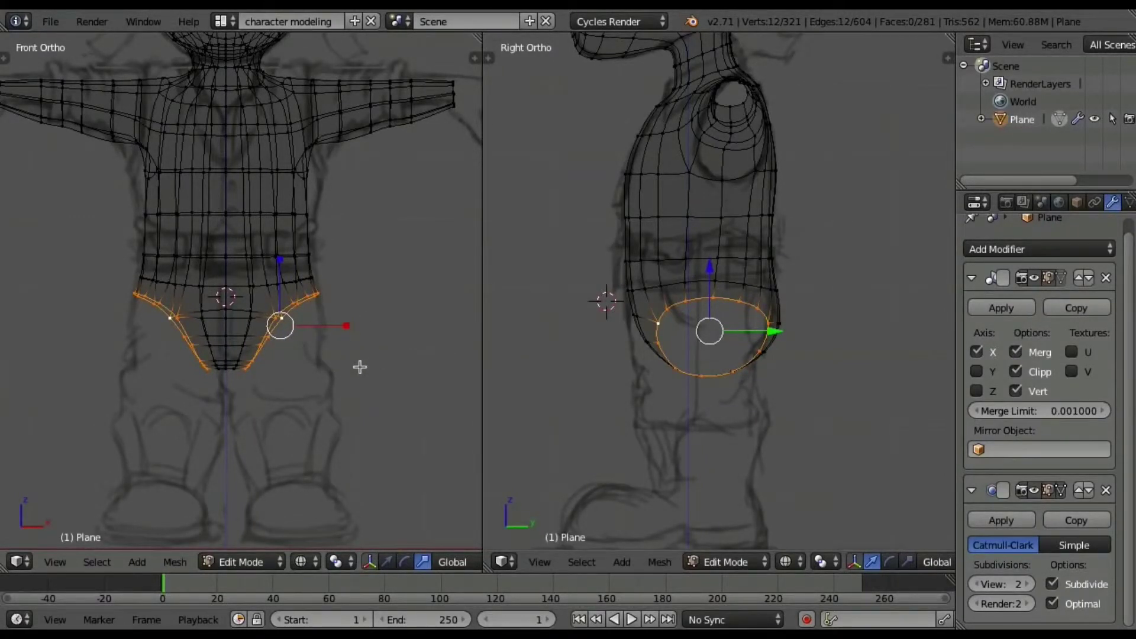
{"action": "key", "text": "e"}
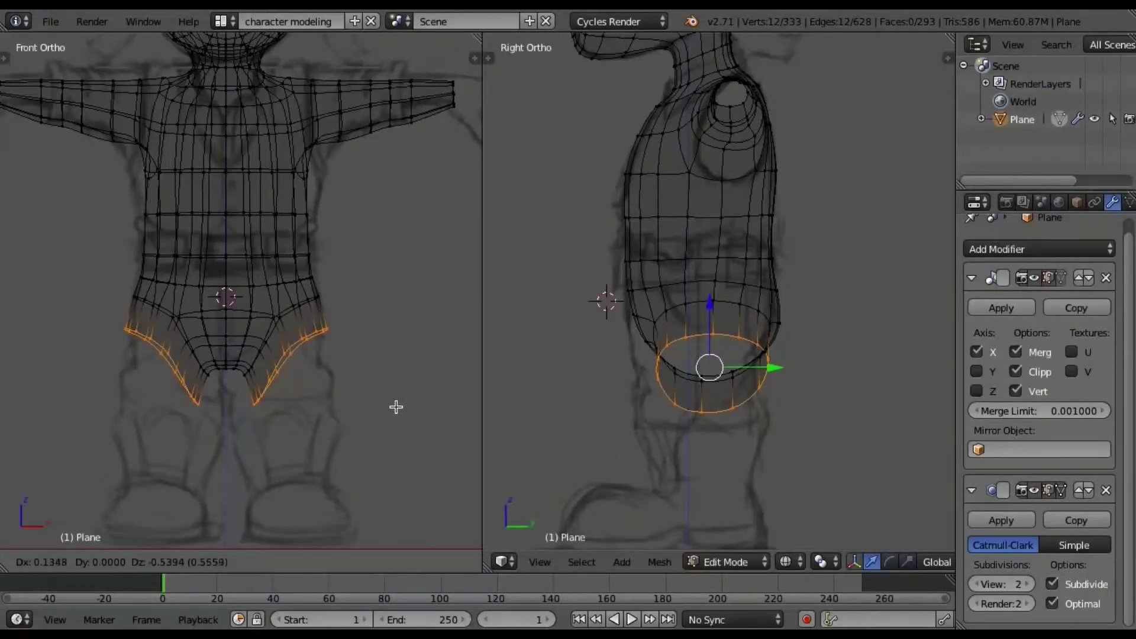
{"action": "left_click", "coordinate": [396, 407]}
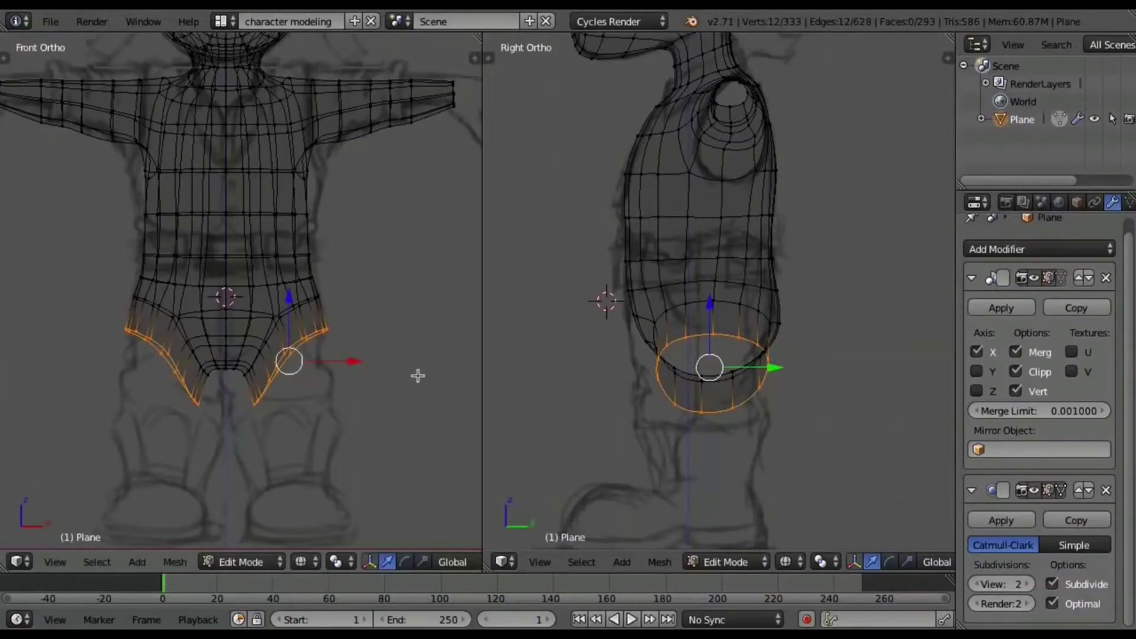
Shape the hip loop by flattening it on Z, tilting, raising and resizing it.
{"action": "key", "text": "s"}
{"action": "key", "text": "z"}
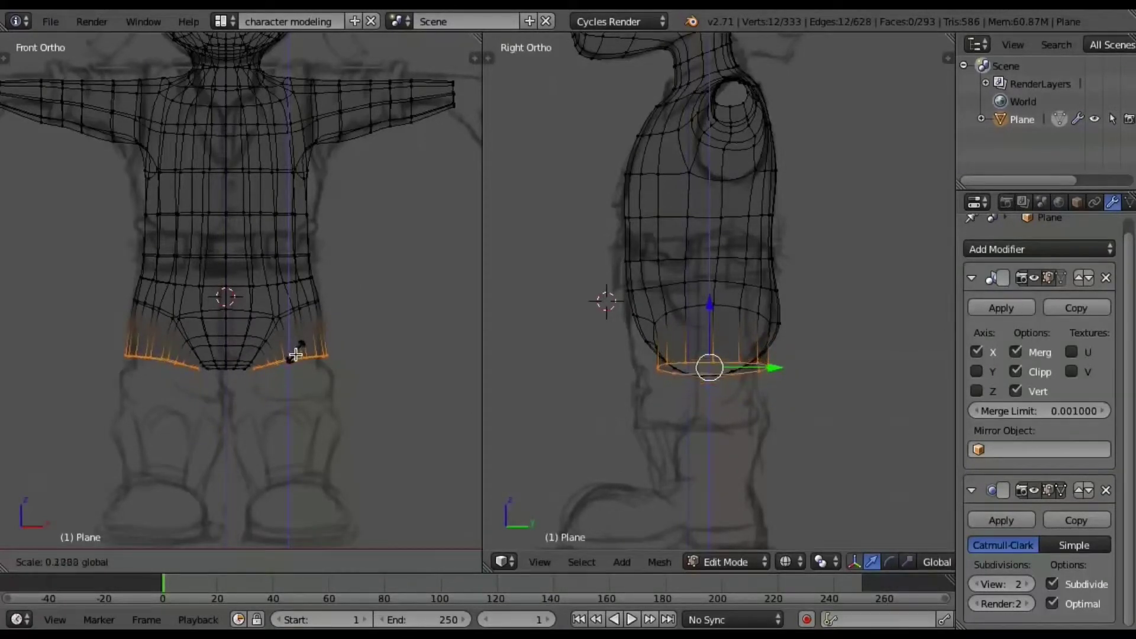
{"action": "left_click", "coordinate": [315, 371]}
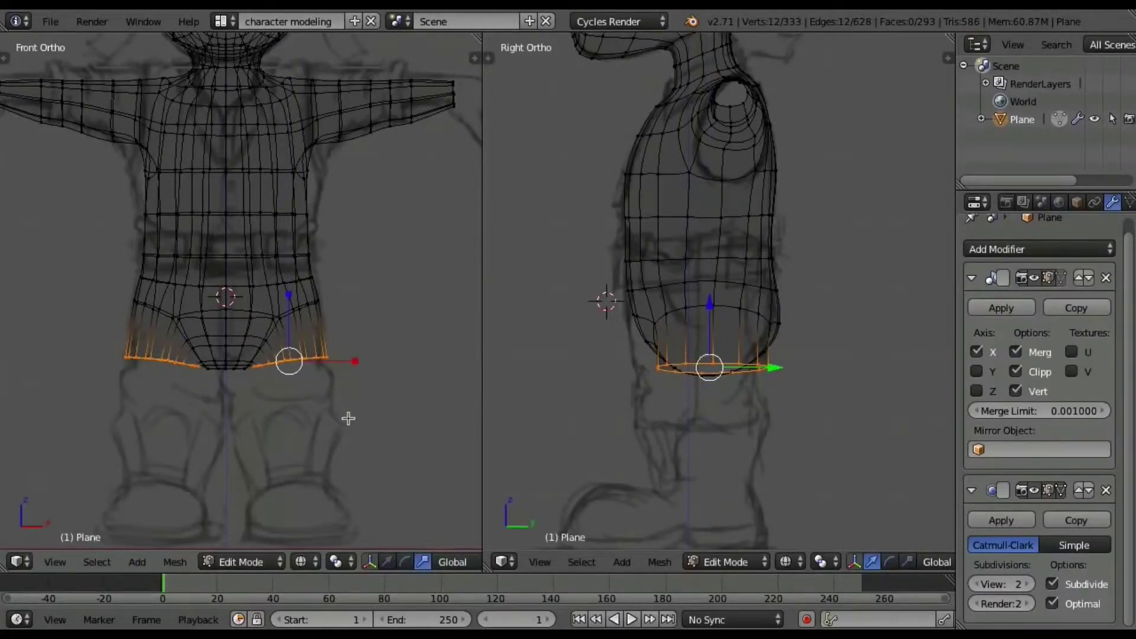
{"action": "key", "text": "r"}
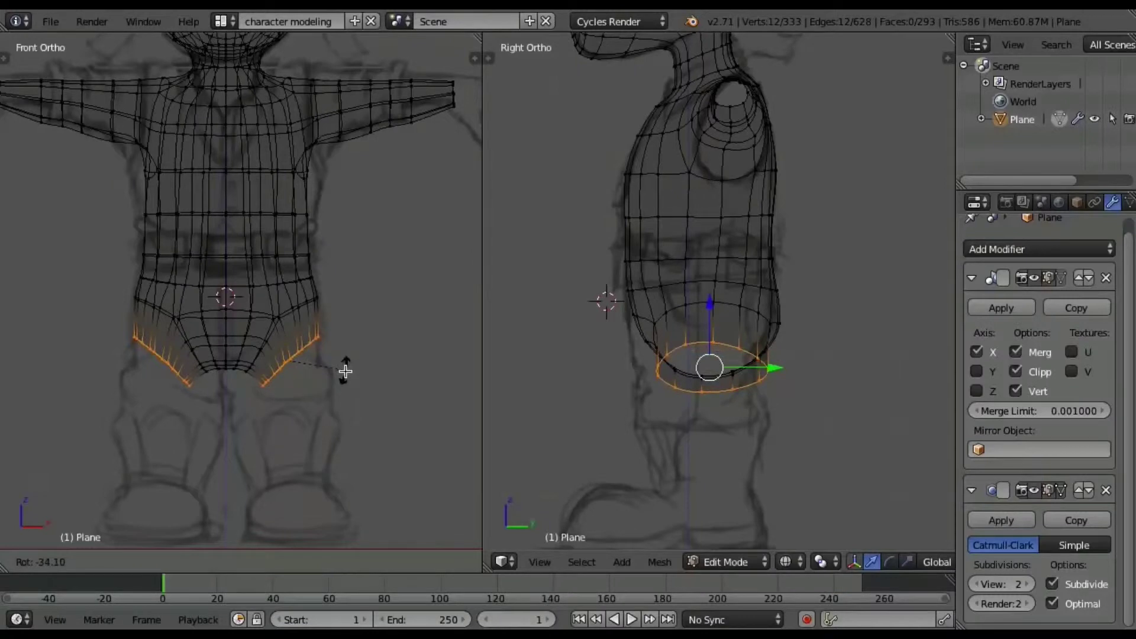
{"action": "left_click", "coordinate": [345, 371]}
{"action": "key", "text": "g"}
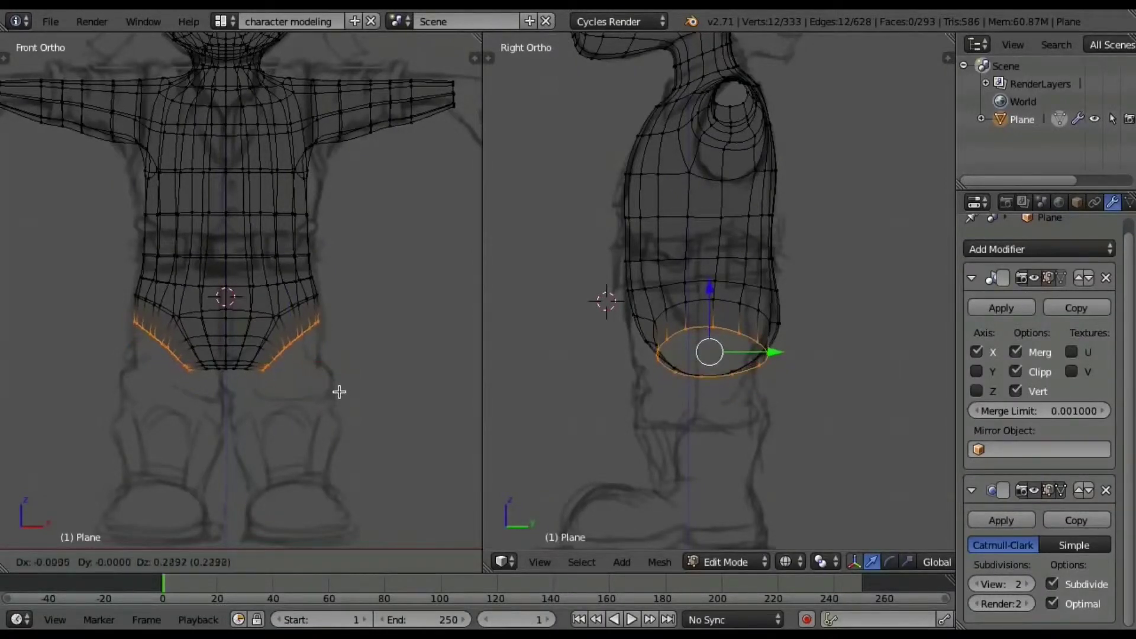
{"action": "left_click", "coordinate": [346, 397]}
{"action": "key", "text": "s"}
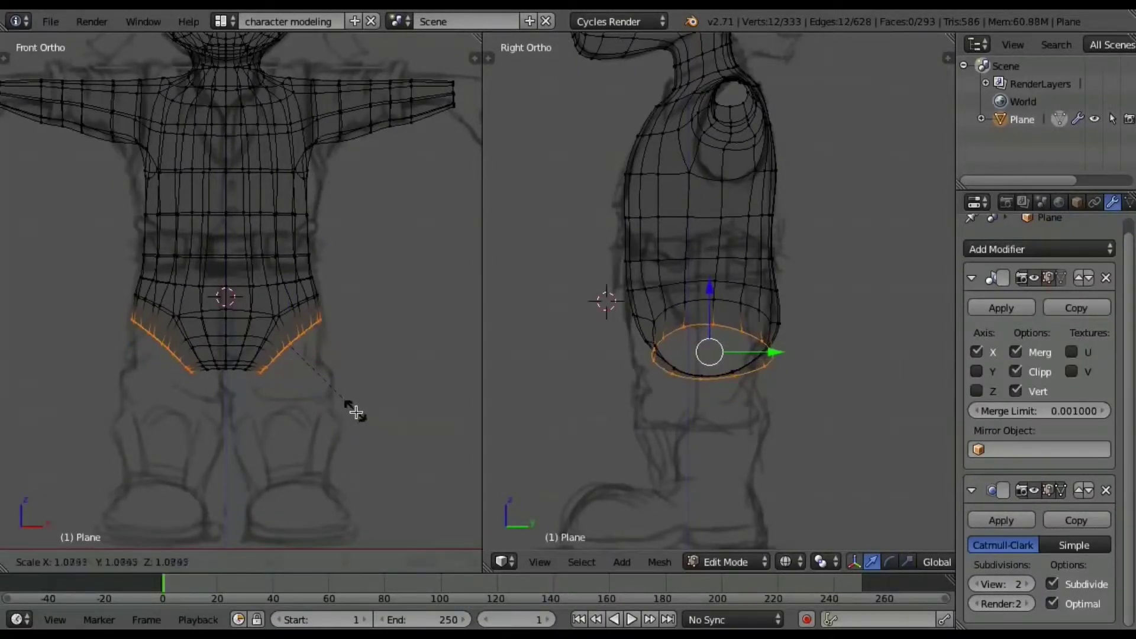
{"action": "left_click", "coordinate": [356, 412]}
Extrude the hip loop down into thighs and shrink the new thigh loop.
{"action": "key", "text": "e"}
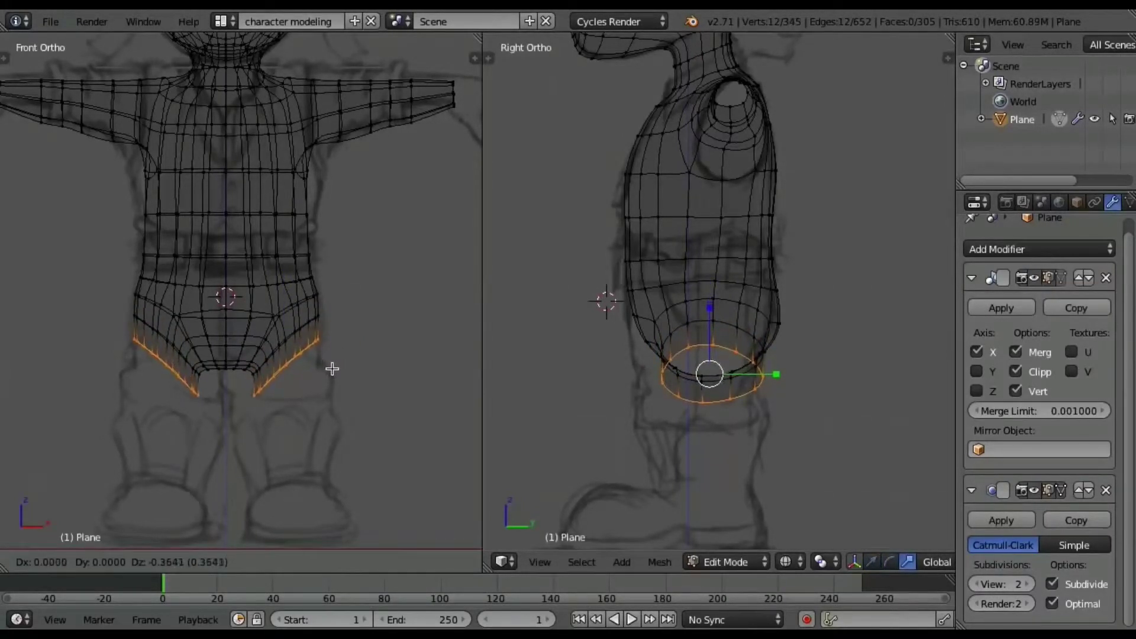
{"action": "left_click", "coordinate": [332, 369]}
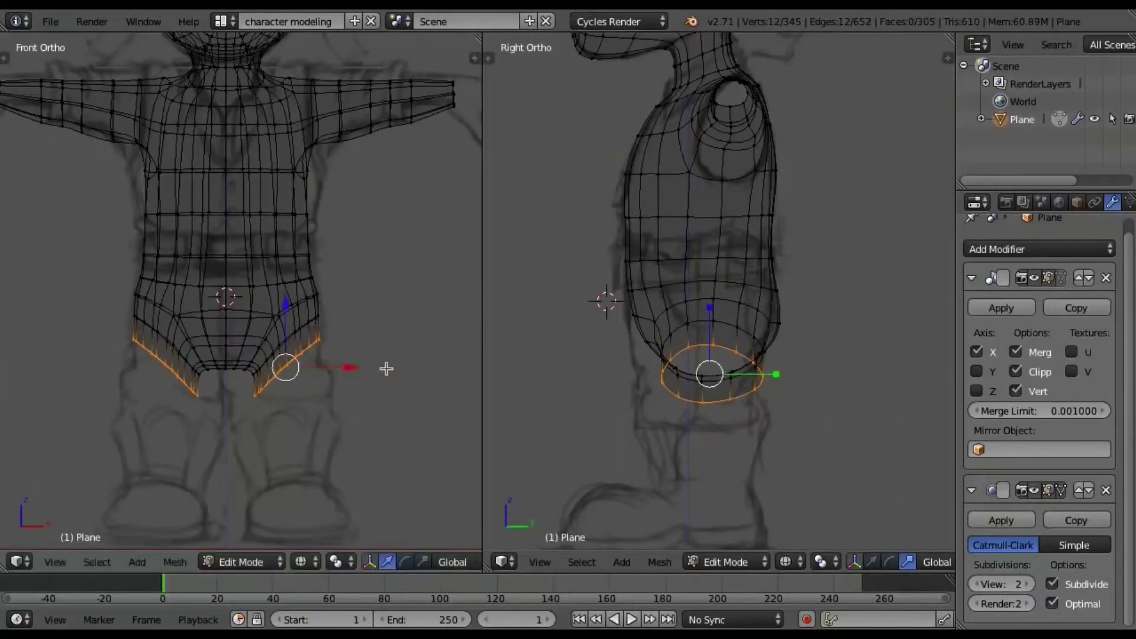
{"action": "key", "text": "s"}
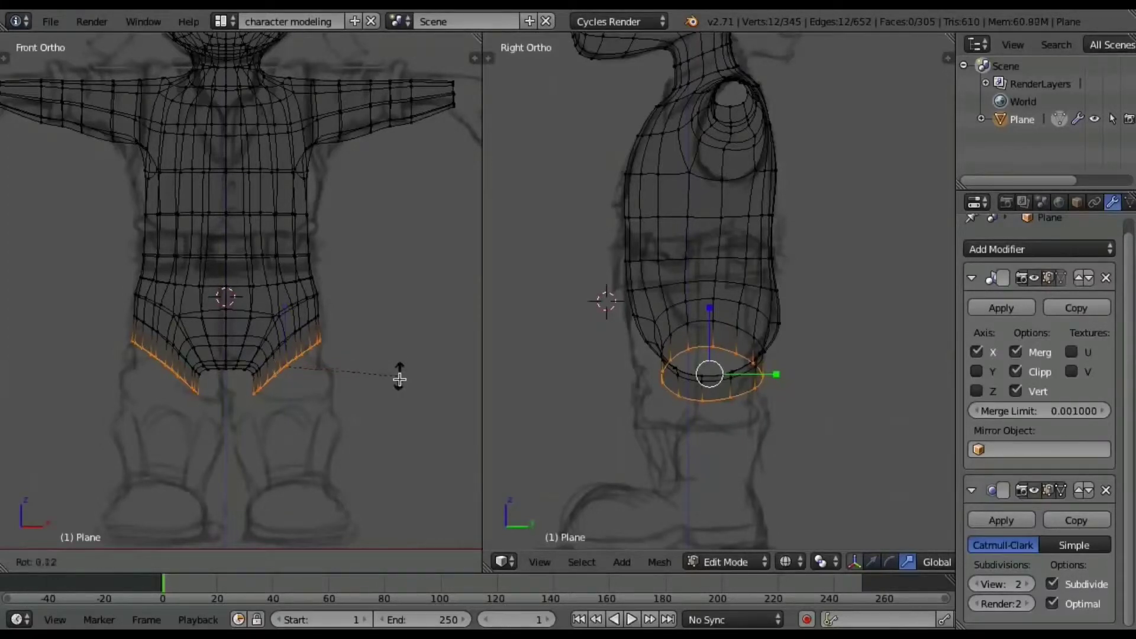
{"action": "left_click", "coordinate": [393, 401]}
{"action": "key", "text": "s"}
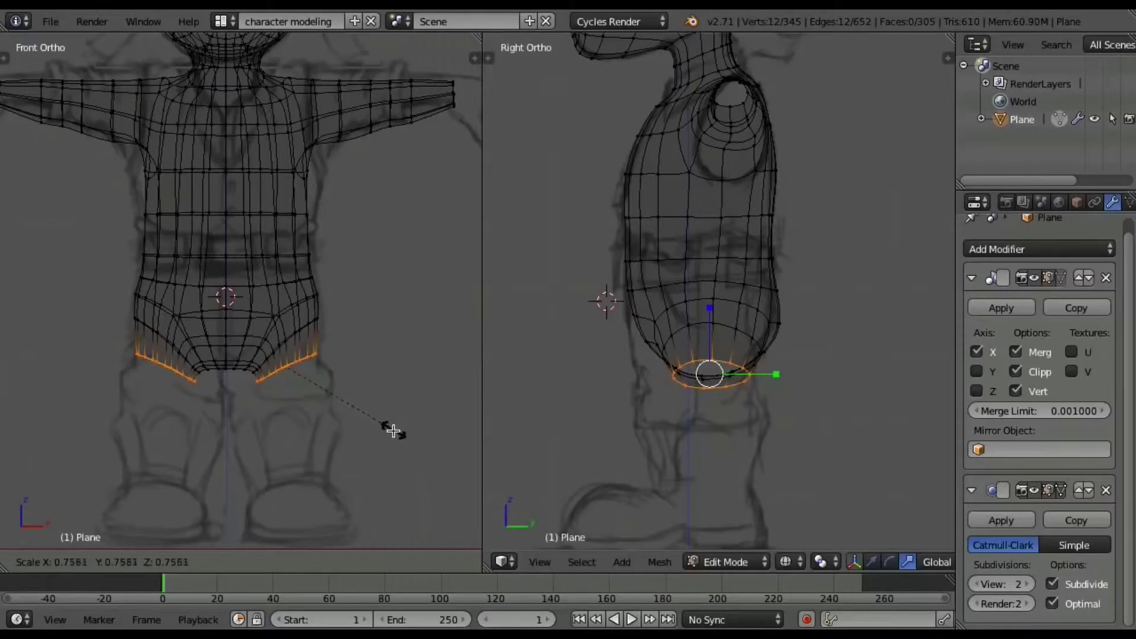
{"action": "left_click", "coordinate": [393, 431]}
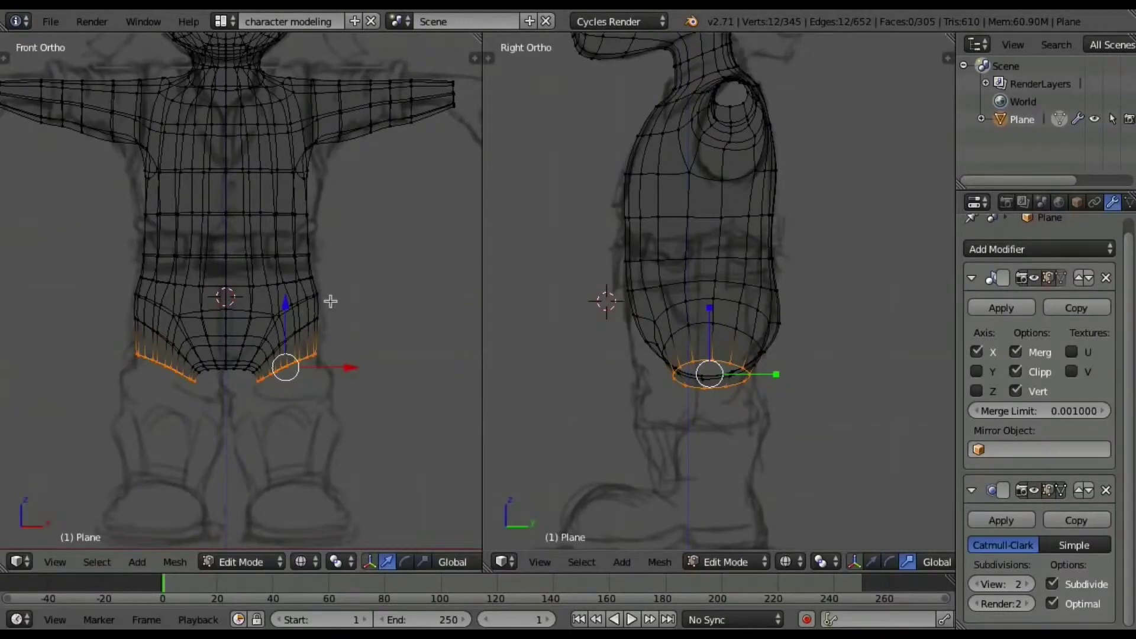
{"action": "scroll", "coordinate": [330, 302], "scroll_direction": "up", "scroll_amount": 3}
Extrude the leg loops further down, flatten them on Z and raise them slightly.
{"action": "key", "text": "e"}
{"action": "left_click", "coordinate": [386, 452]}
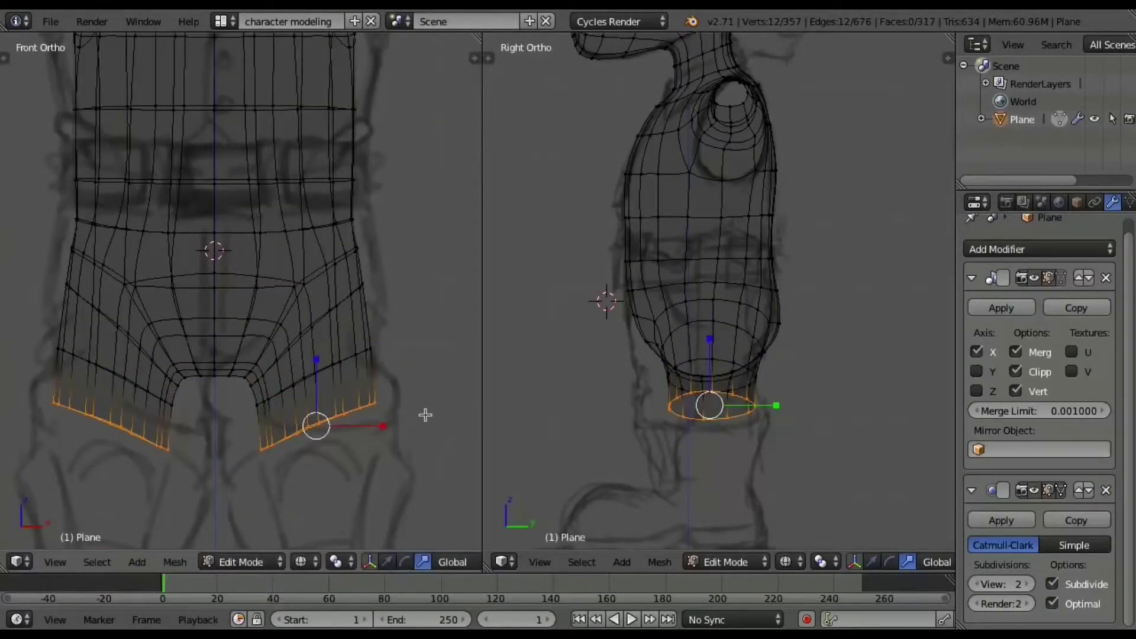
{"action": "key", "text": "s"}
{"action": "key", "text": "z"}
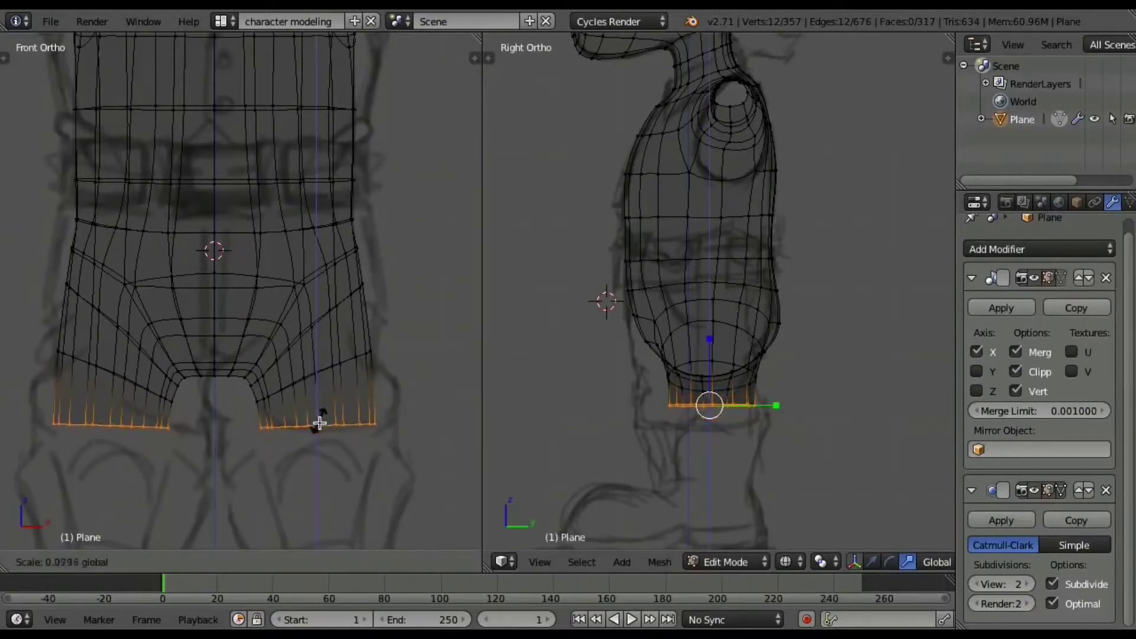
{"action": "left_click", "coordinate": [319, 425]}
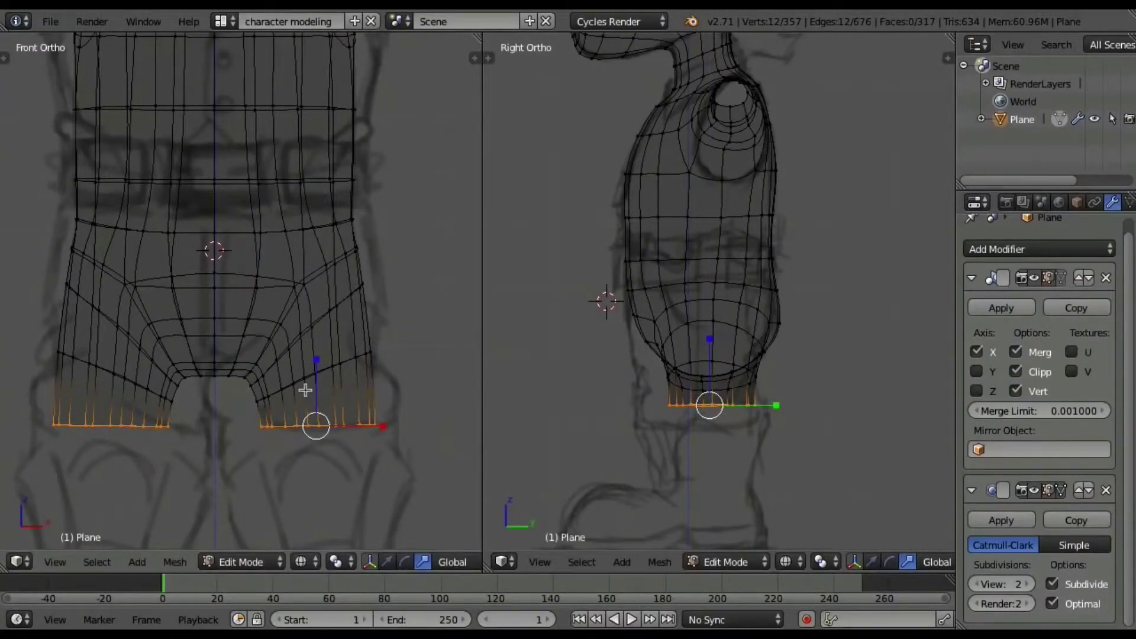
{"action": "key", "text": "g"}
{"action": "key", "text": "z"}
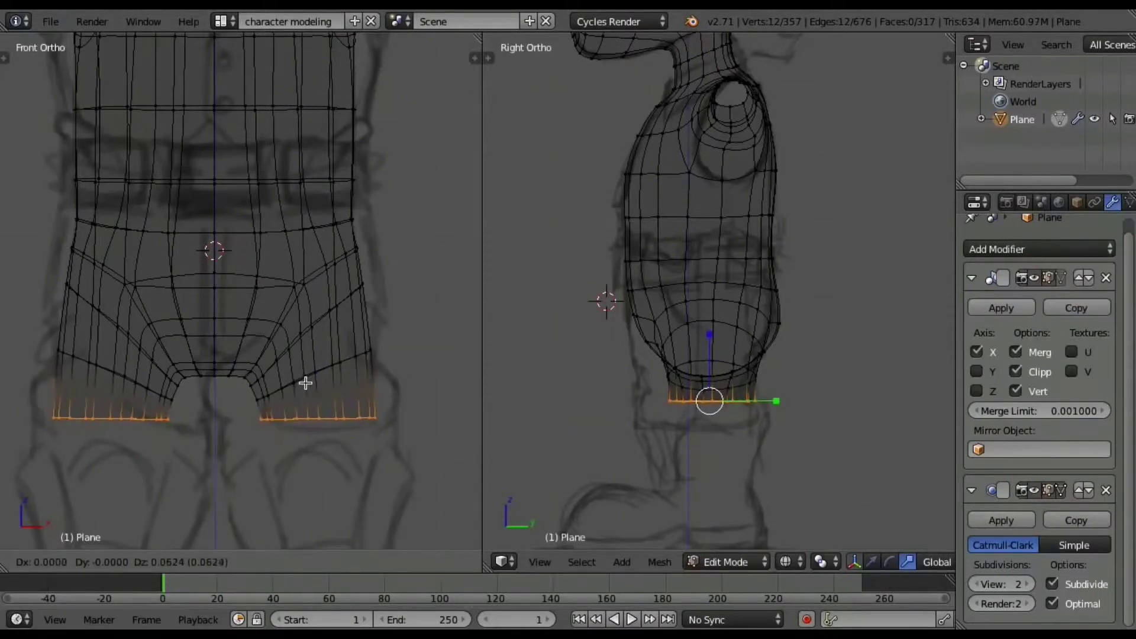
{"action": "left_click", "coordinate": [304, 384]}
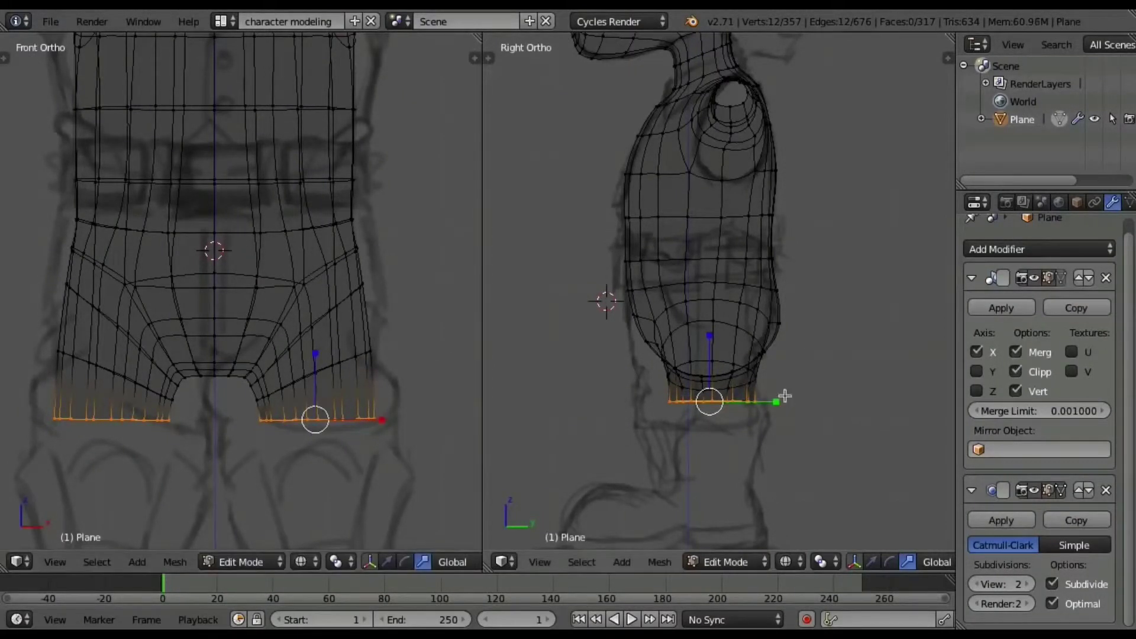
Adjust the leg loops' front-to-back depth on Y and narrow their width on X.
{"action": "key", "text": "s"}
{"action": "key", "text": "y"}
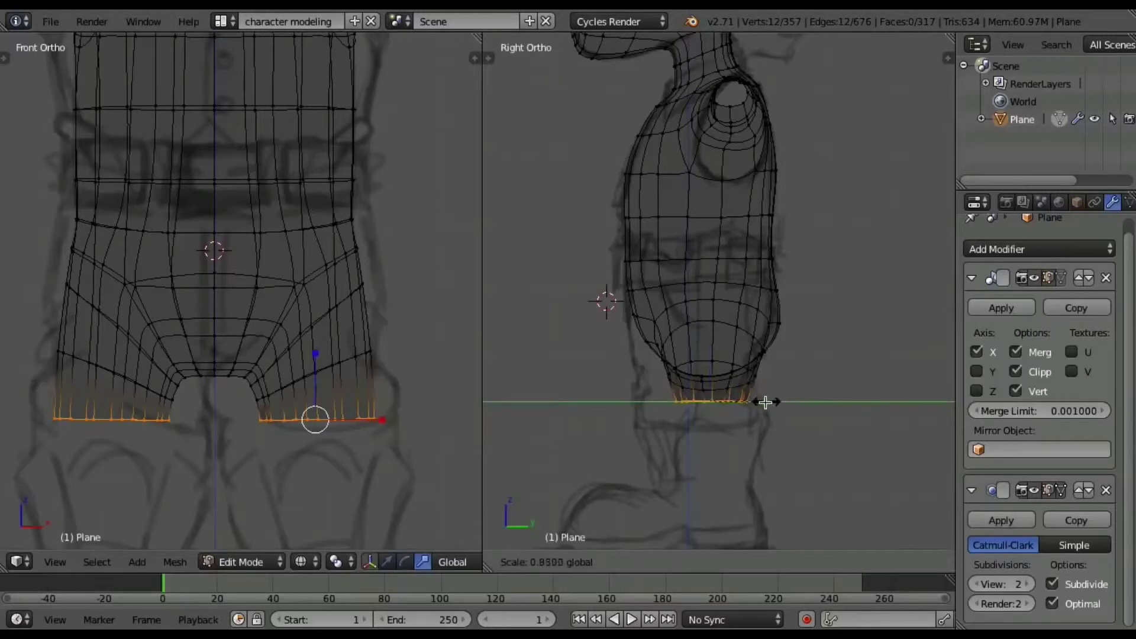
{"action": "left_click", "coordinate": [763, 402]}
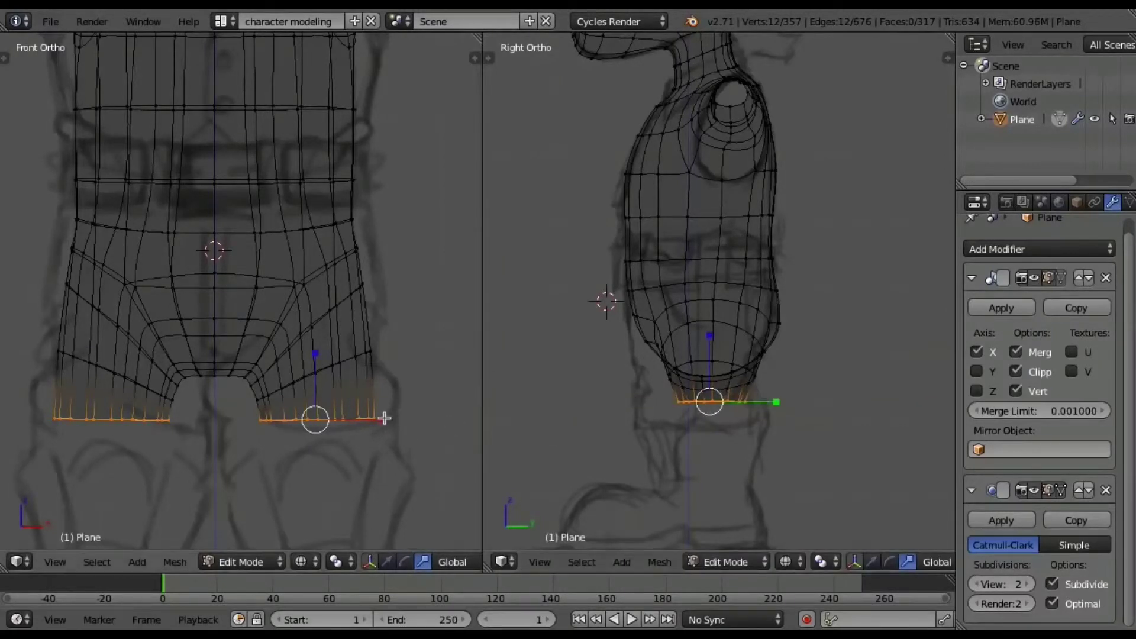
{"action": "key", "text": "s"}
{"action": "key", "text": "x"}
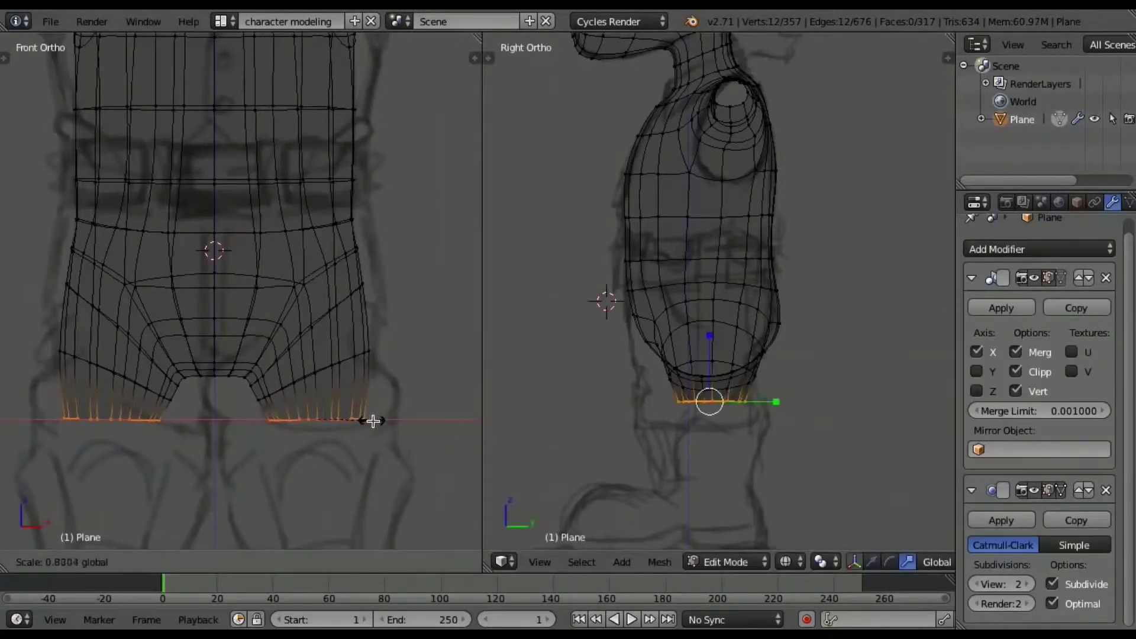
{"action": "left_click", "coordinate": [377, 421]}
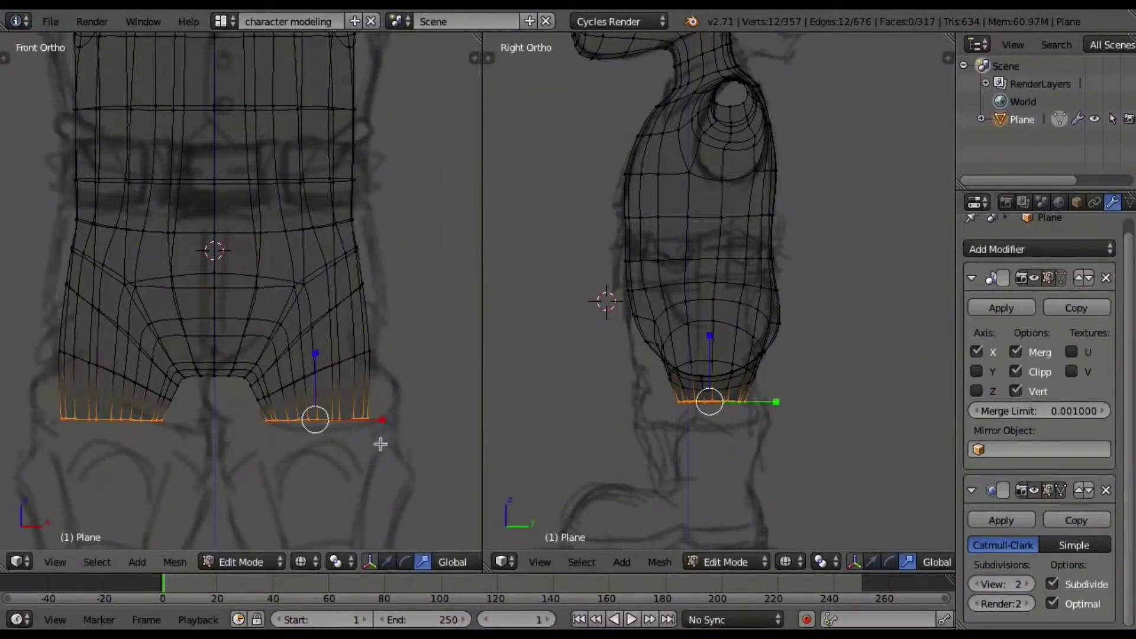
{"action": "middle_click_drag", "start_coordinate": [377, 436], "coordinate": [403, 322], "text": "shift"}
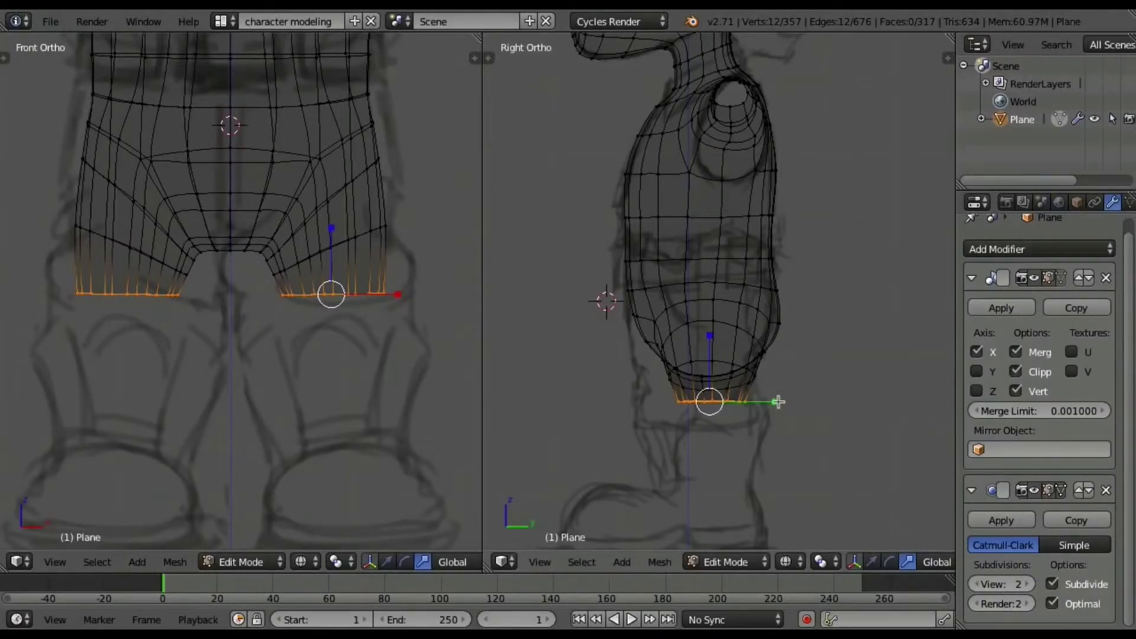
{"action": "left_click_drag", "start_coordinate": [778, 401], "coordinate": [778, 402]}
Extrude the leg loops toward the knees, reshape them, and extrude another leg segment.
{"action": "key", "text": "e"}
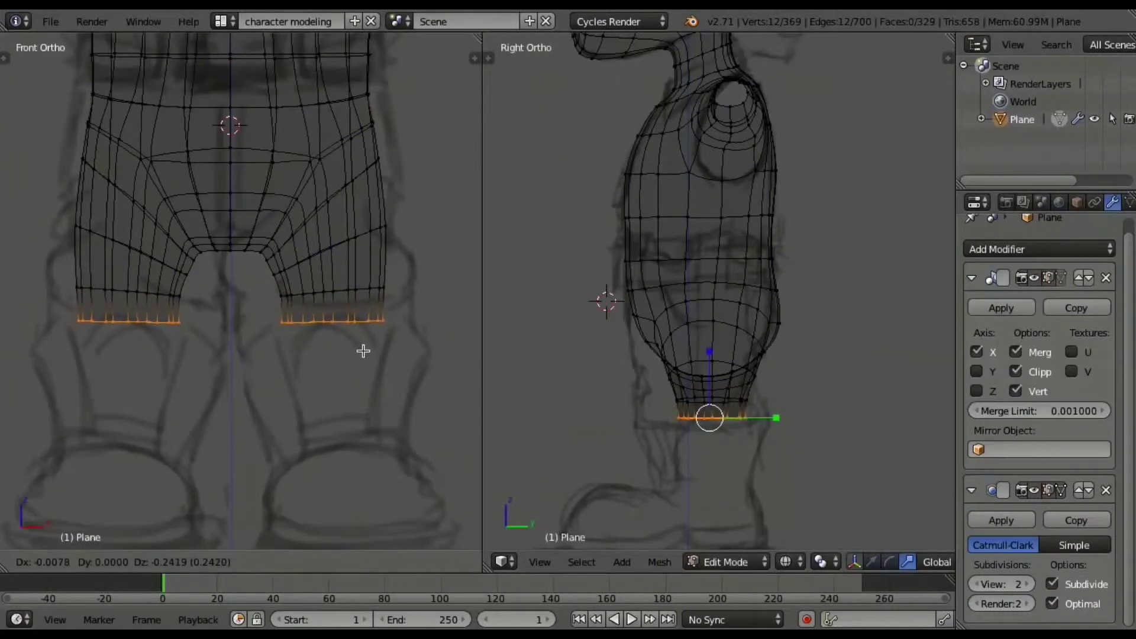
{"action": "left_click", "coordinate": [362, 349]}
{"action": "left_click_drag", "start_coordinate": [777, 418], "coordinate": [773, 418]}
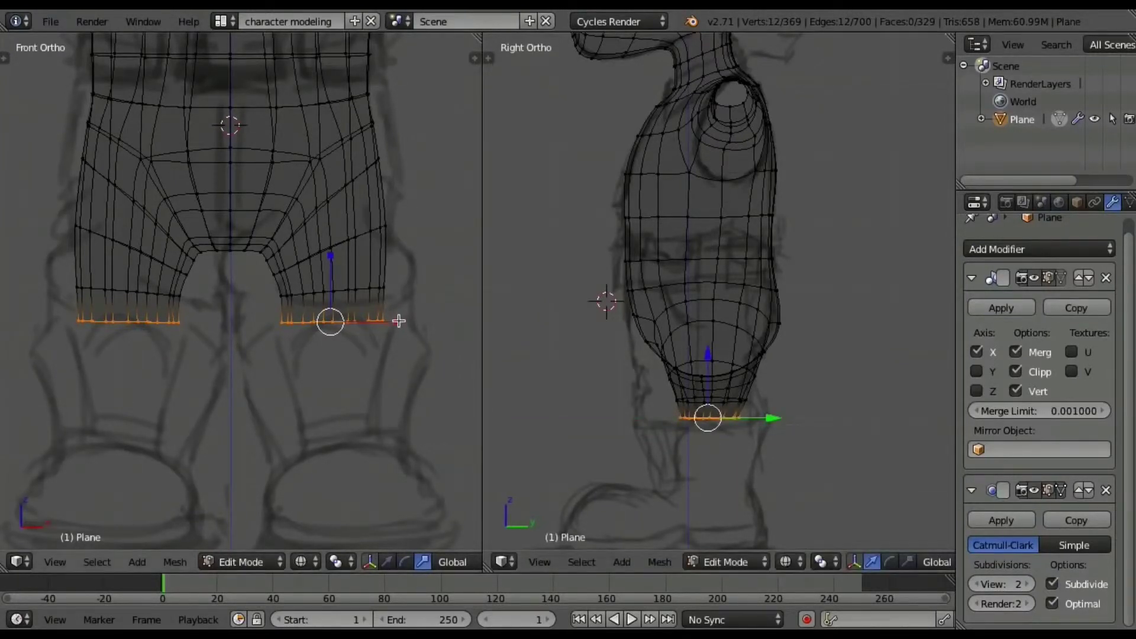
{"action": "left_click_drag", "start_coordinate": [398, 321], "coordinate": [386, 330]}
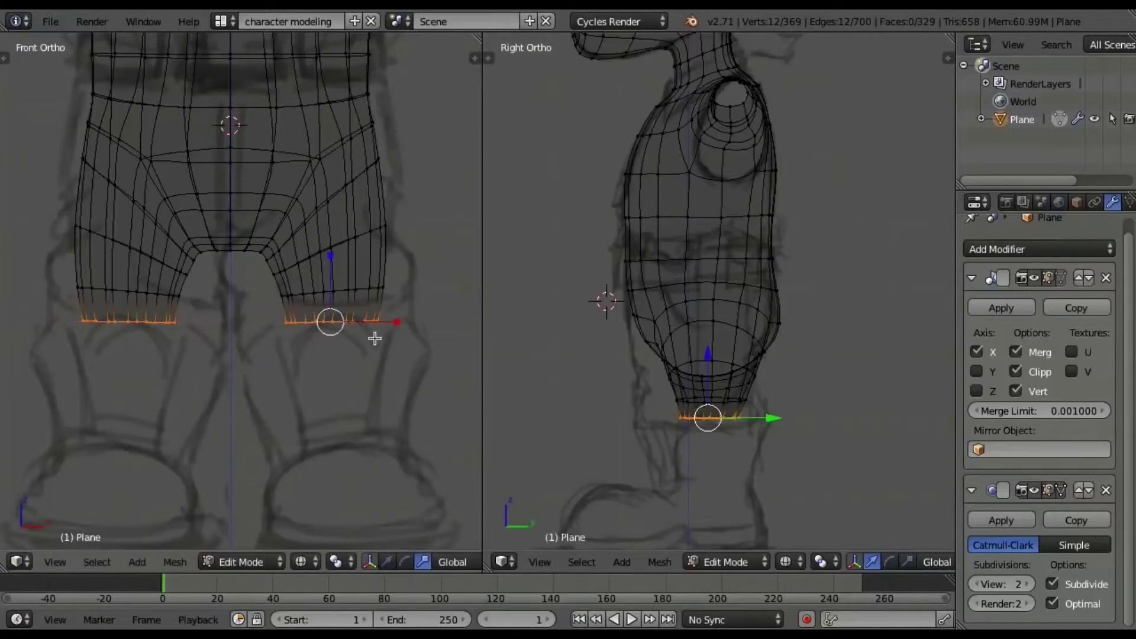
{"action": "key", "text": "e"}
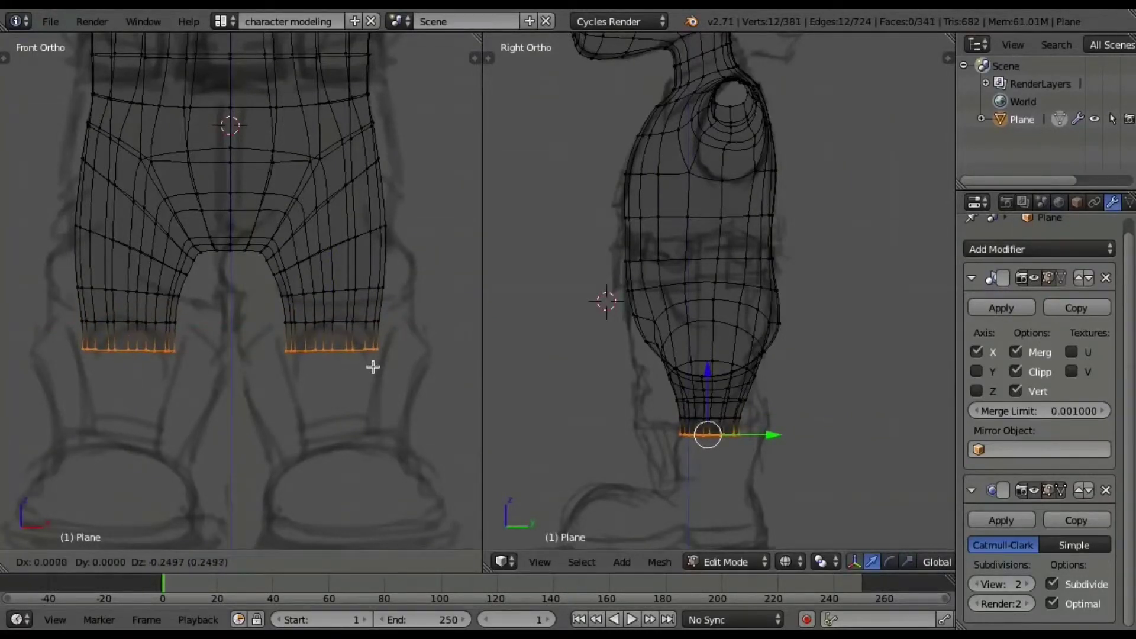
{"action": "left_click", "coordinate": [373, 366]}
{"action": "right_click", "coordinate": [362, 321], "text": "alt"}
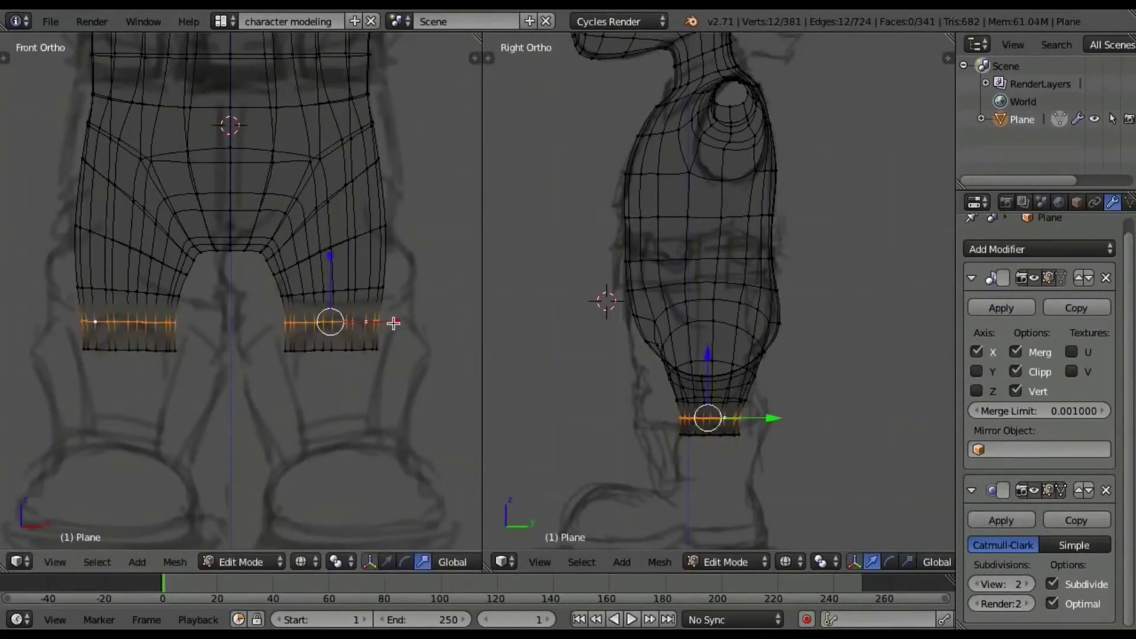
{"action": "right_click", "coordinate": [364, 350], "text": "alt"}
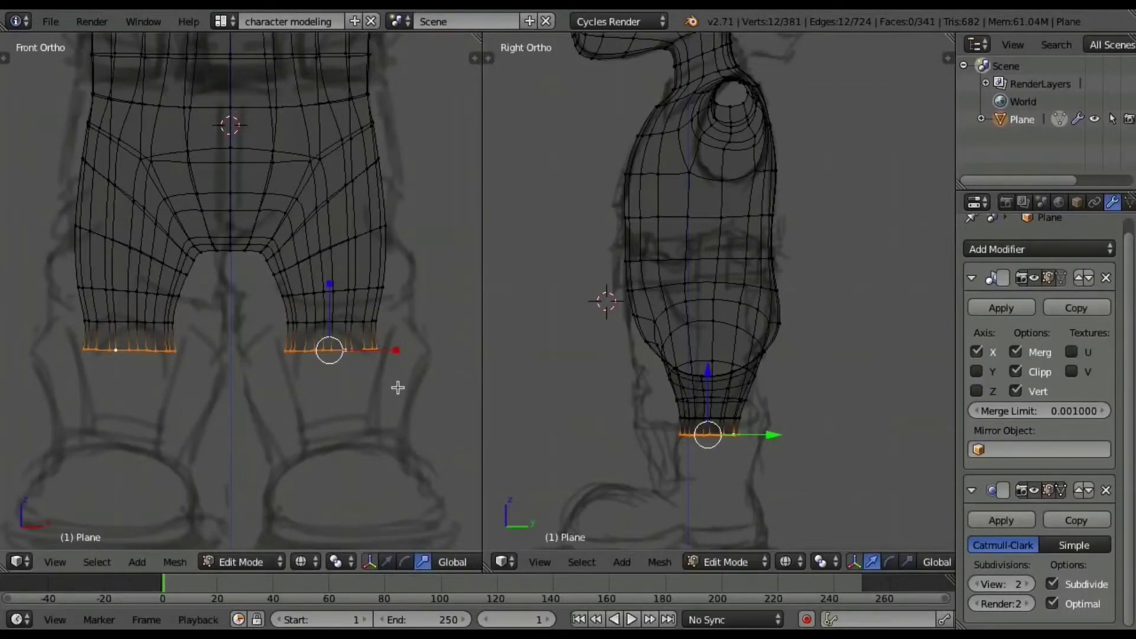
Extrude the leg bottoms again, widen them on X, and adjust their height and depth.
{"action": "key", "text": "e"}
{"action": "left_click", "coordinate": [399, 425]}
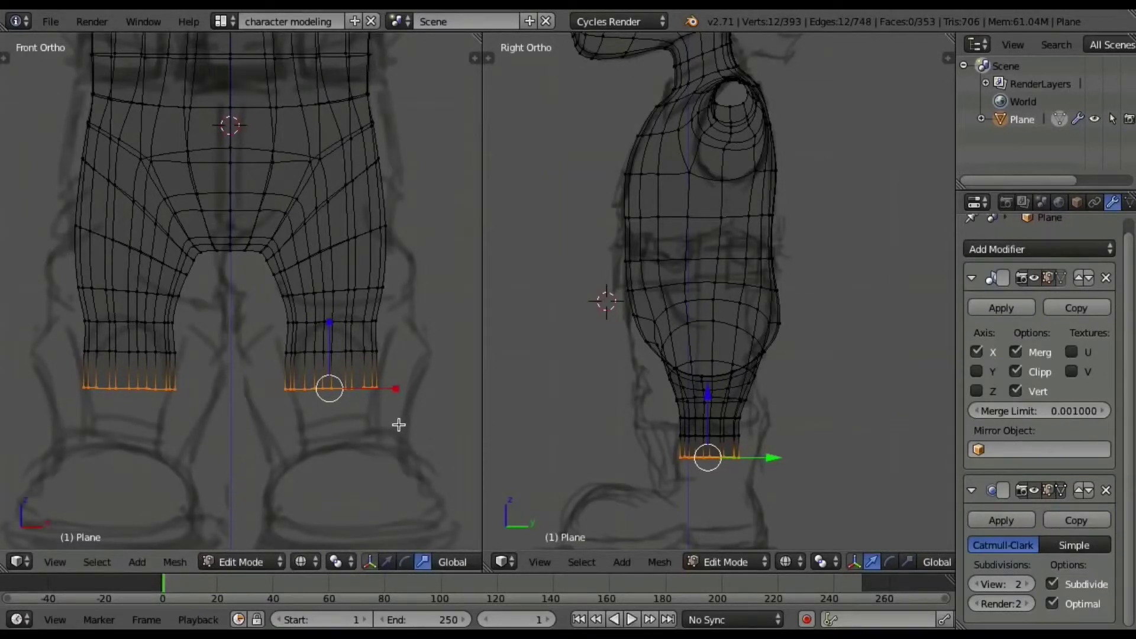
{"action": "key", "text": "s"}
{"action": "key", "text": "x"}
{"action": "left_click", "coordinate": [405, 425]}
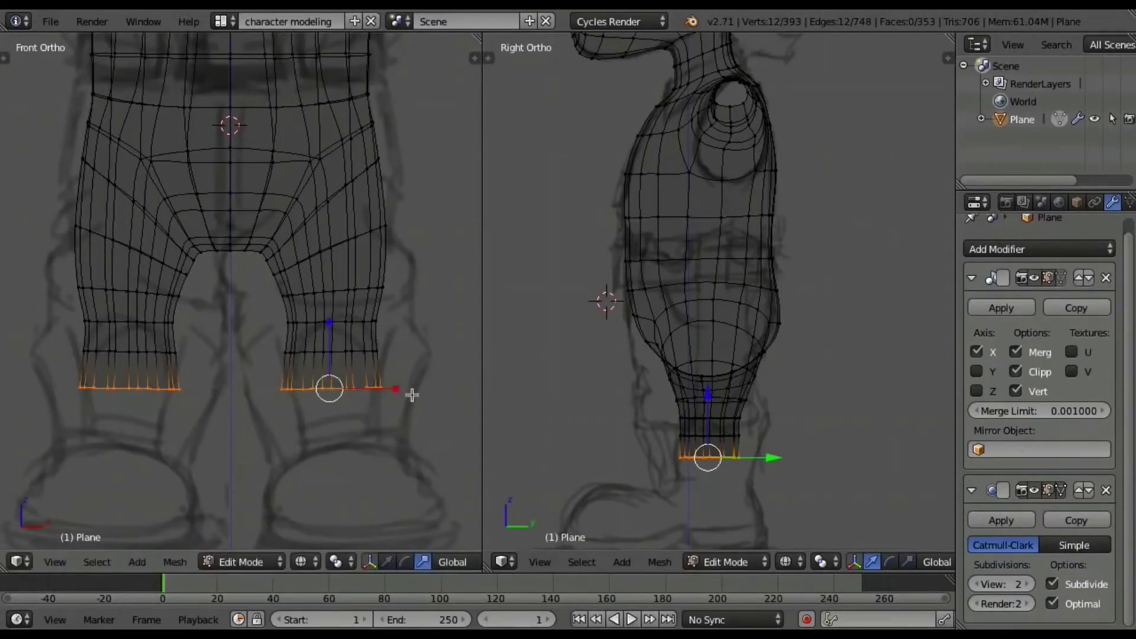
{"action": "key", "text": "ctrl+alt+g"}
{"action": "left_click_drag", "start_coordinate": [395, 389], "coordinate": [397, 392]}
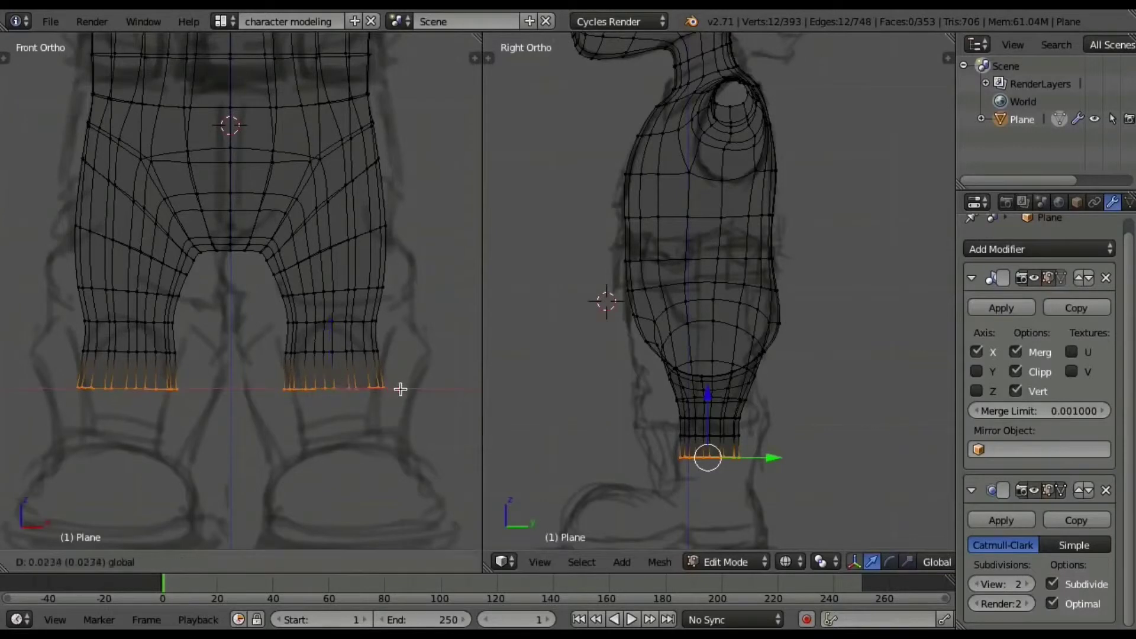
{"action": "left_click_drag", "start_coordinate": [330, 326], "coordinate": [330, 323]}
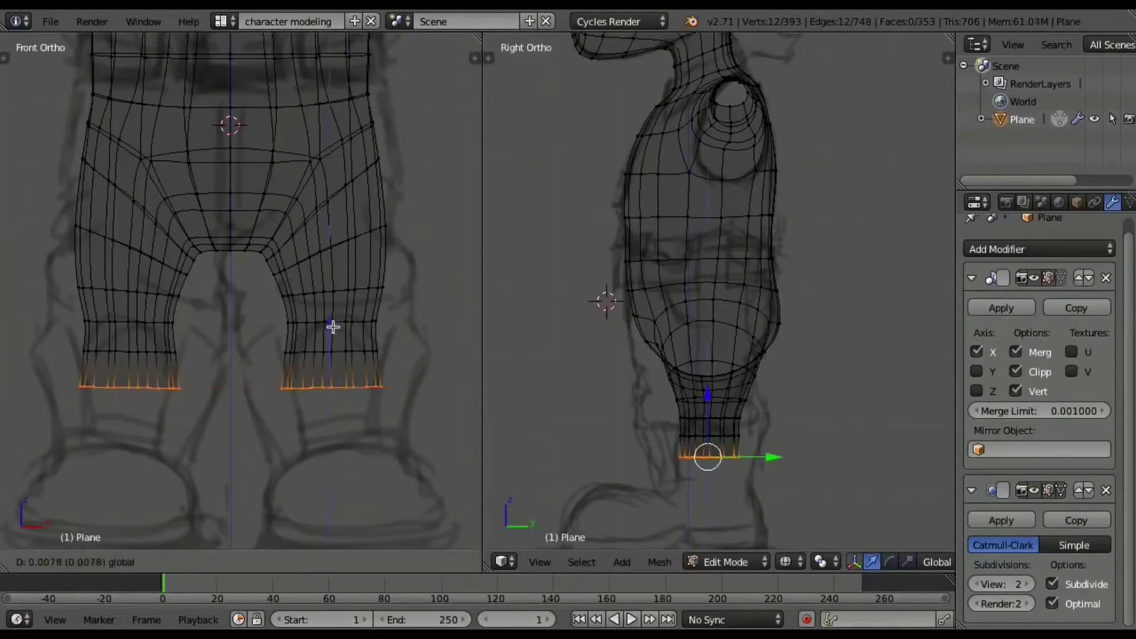
{"action": "left_click_drag", "start_coordinate": [773, 457], "coordinate": [774, 458]}
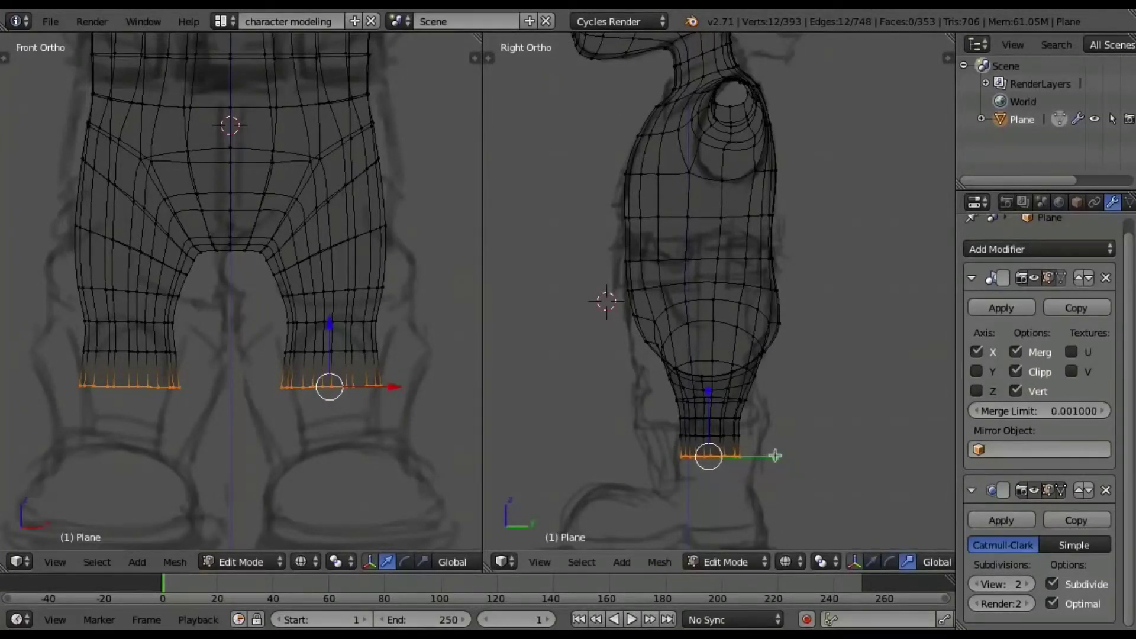
{"action": "left_click_drag", "start_coordinate": [776, 456], "coordinate": [779, 457]}
{"action": "key", "text": "ctrl+space"}
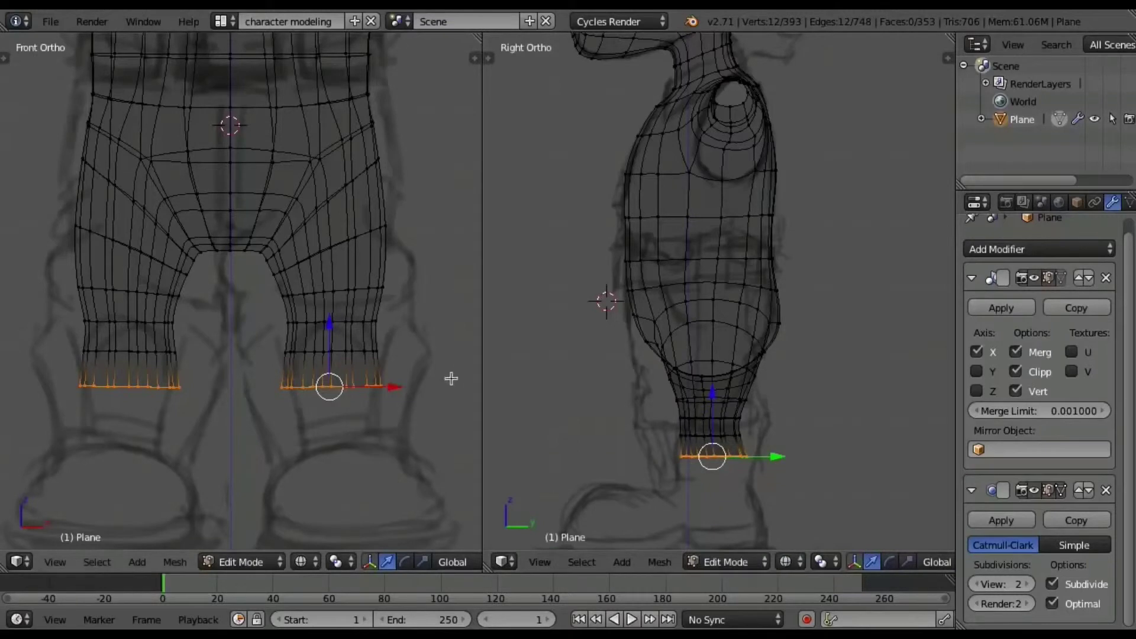
Extrude the leg bottoms down to the ankles, shrinking and slightly raising the ankle rings.
{"action": "key", "text": "e"}
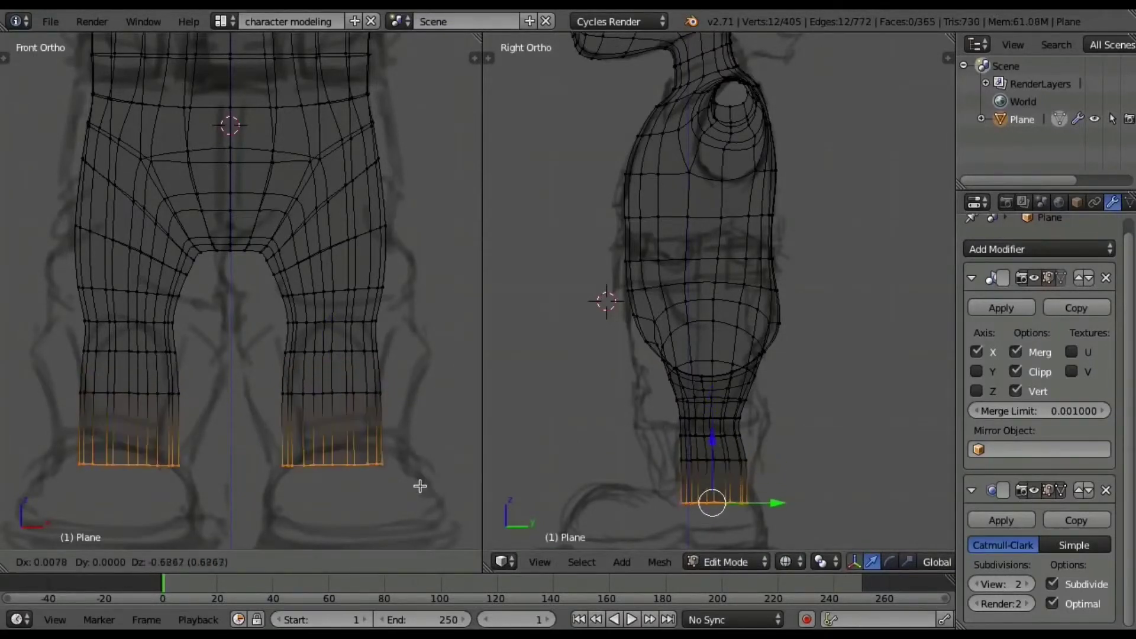
{"action": "left_click", "coordinate": [422, 485]}
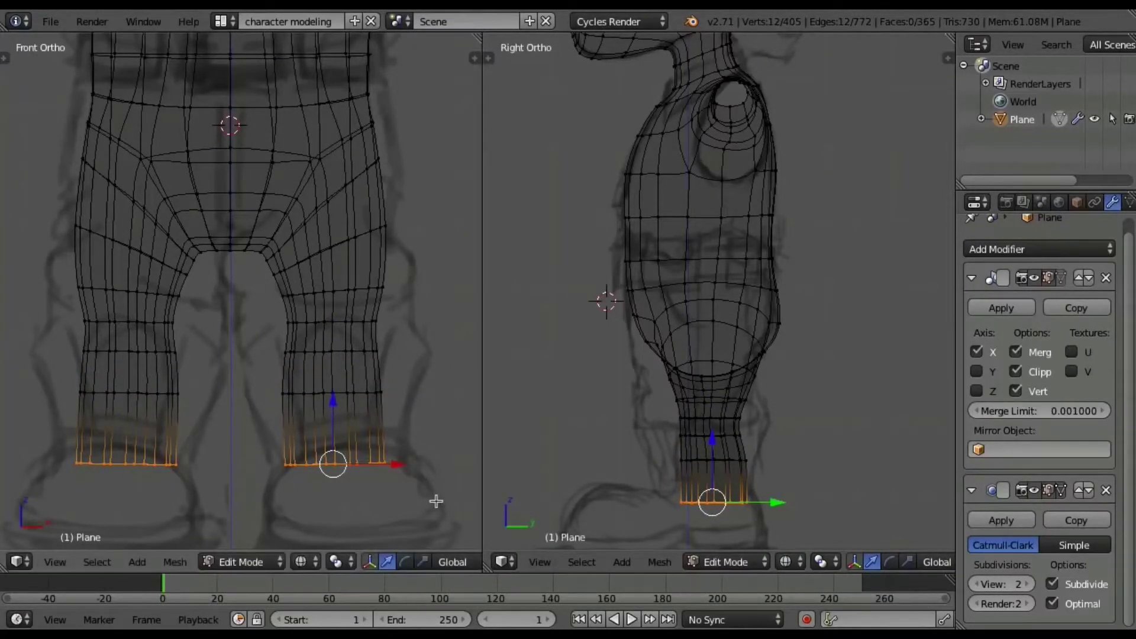
{"action": "key", "text": "s"}
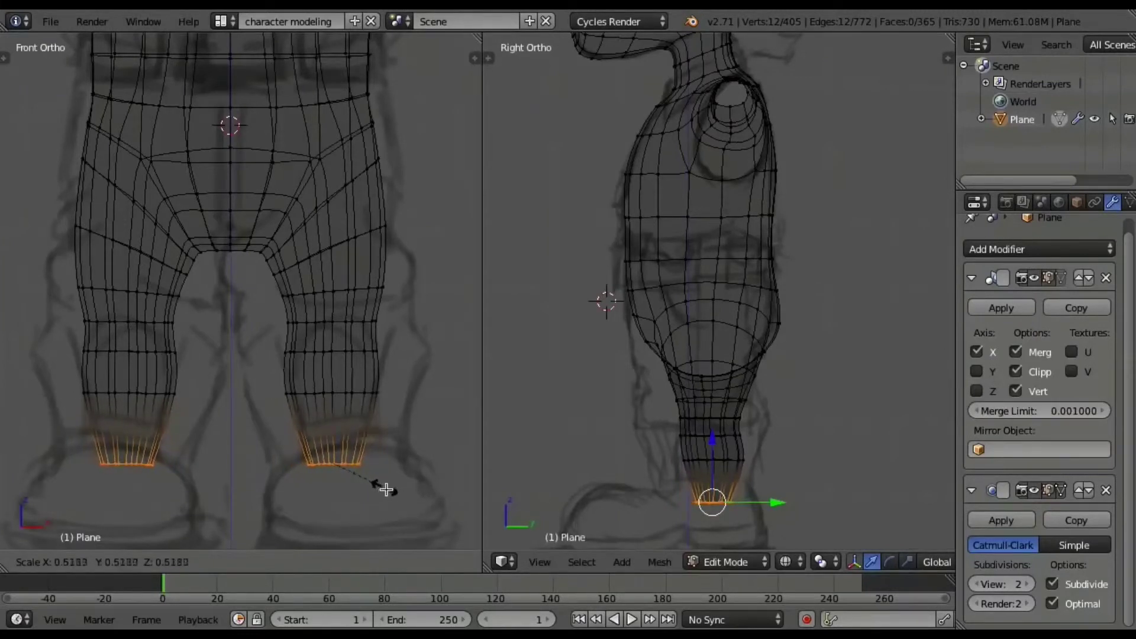
{"action": "left_click", "coordinate": [388, 489]}
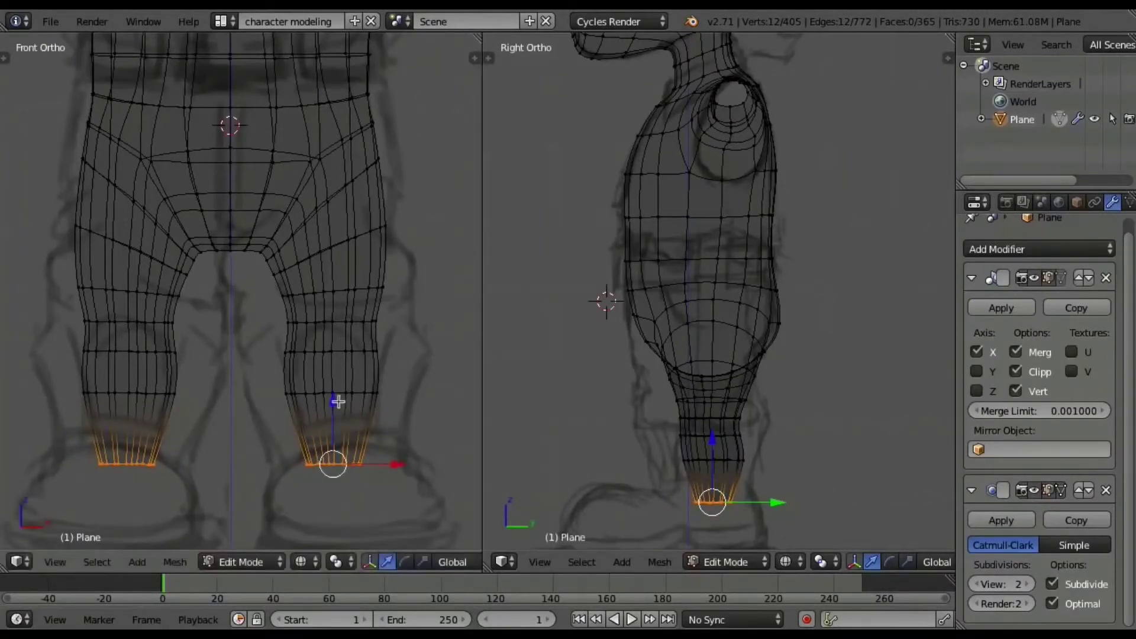
{"action": "left_click_drag", "start_coordinate": [338, 402], "coordinate": [333, 394]}
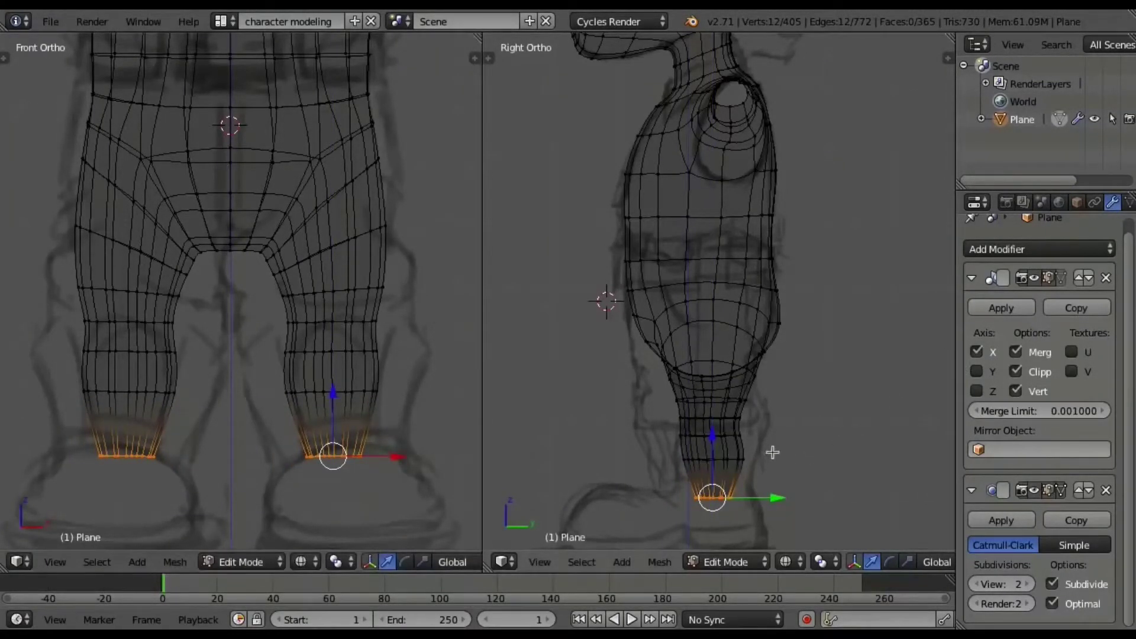
{"action": "scroll", "coordinate": [773, 197], "scroll_direction": "up", "scroll_amount": 3}
{"action": "scroll", "coordinate": [807, 243], "scroll_direction": "up", "scroll_amount": 1}
Move the mid-leg and knee loops front-to-back on Y in side view, then deselect.
{"action": "right_click", "coordinate": [712, 320], "text": "alt"}
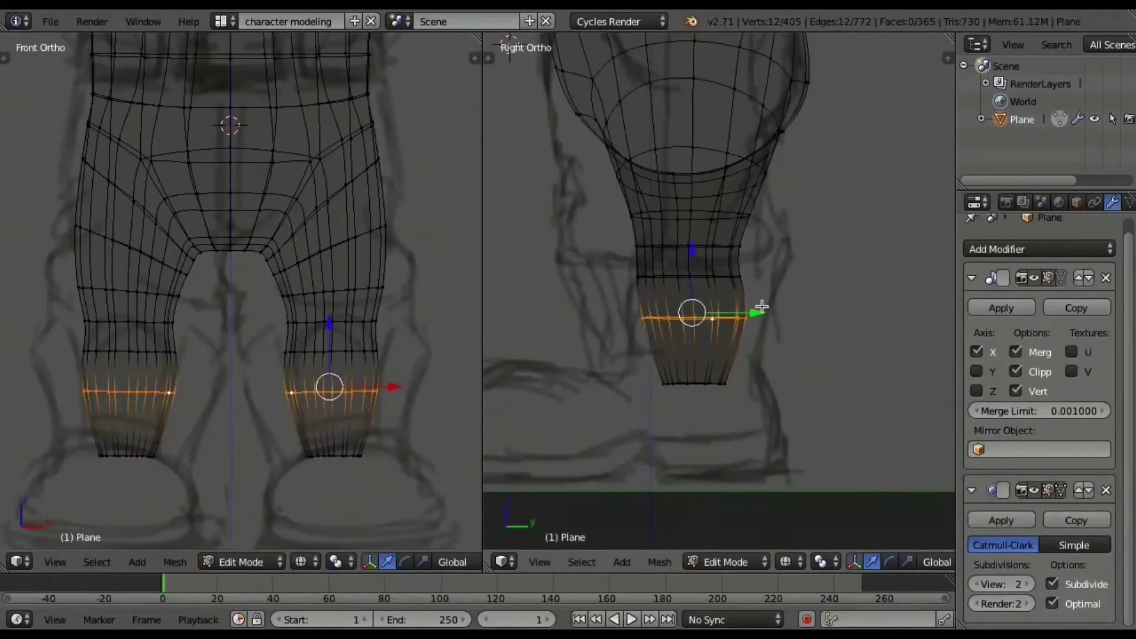
{"action": "key", "text": "g"}
{"action": "key", "text": "y"}
{"action": "left_click", "coordinate": [765, 309]}
{"action": "right_click", "coordinate": [675, 243], "text": "alt"}
{"action": "key", "text": "g"}
{"action": "key", "text": "y"}
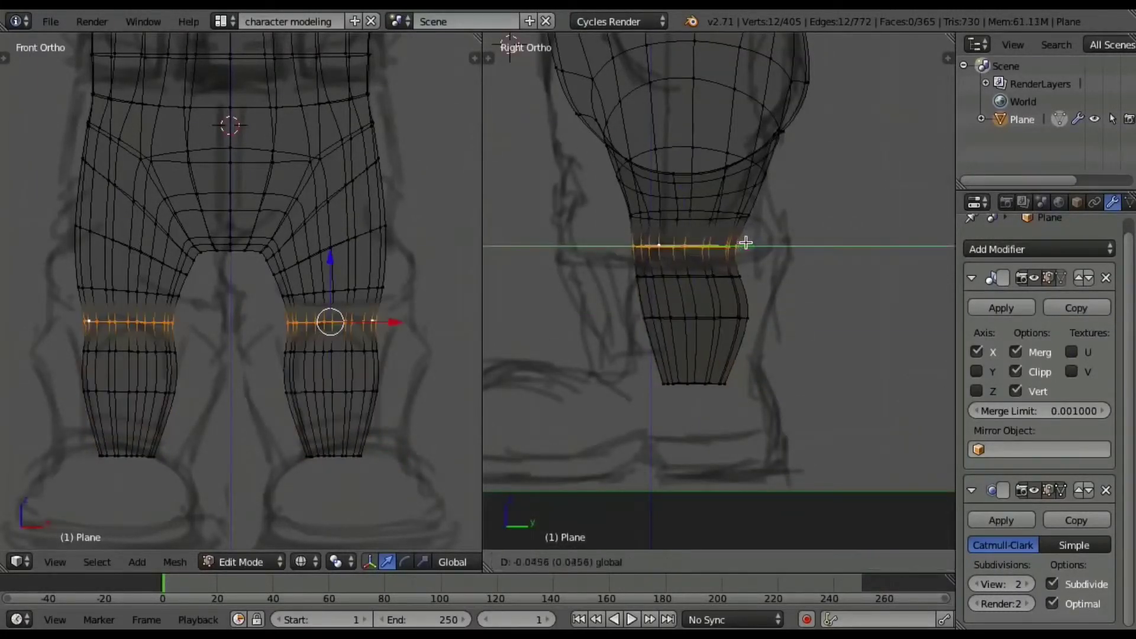
{"action": "left_click", "coordinate": [741, 243]}
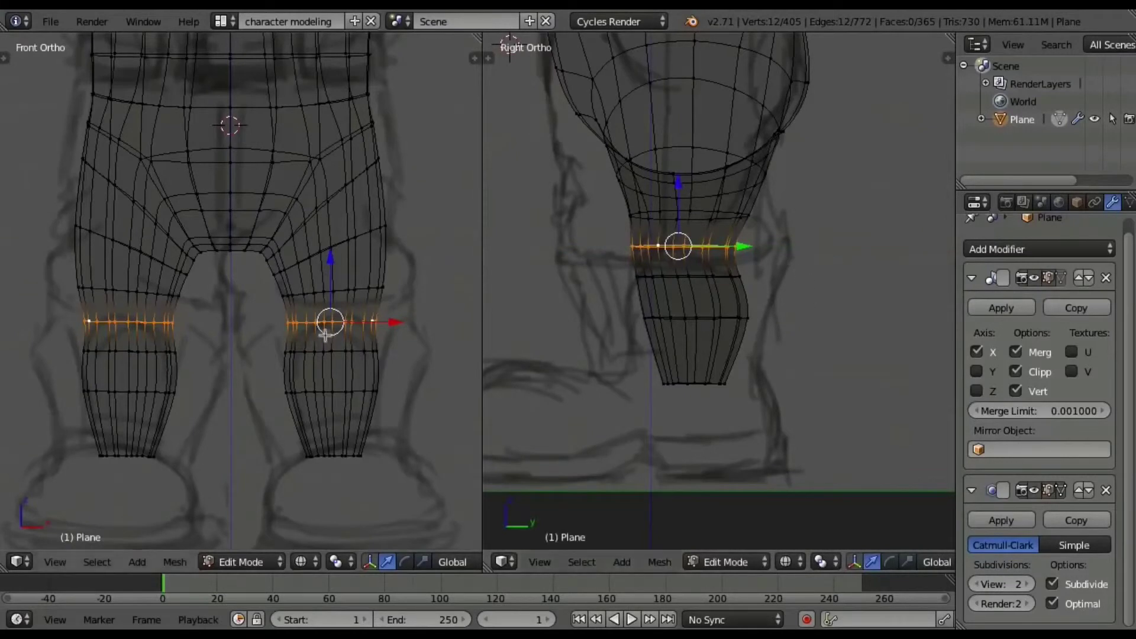
{"action": "scroll", "coordinate": [356, 296], "scroll_direction": "down", "scroll_amount": 2}
{"action": "scroll", "coordinate": [868, 330], "scroll_direction": "down", "scroll_amount": 2}
{"action": "key", "text": "a"}
Select and grow the thigh and waist edge-loop selections, then clear the selection.
{"action": "scroll", "coordinate": [429, 298], "scroll_direction": "up", "scroll_amount": 1}
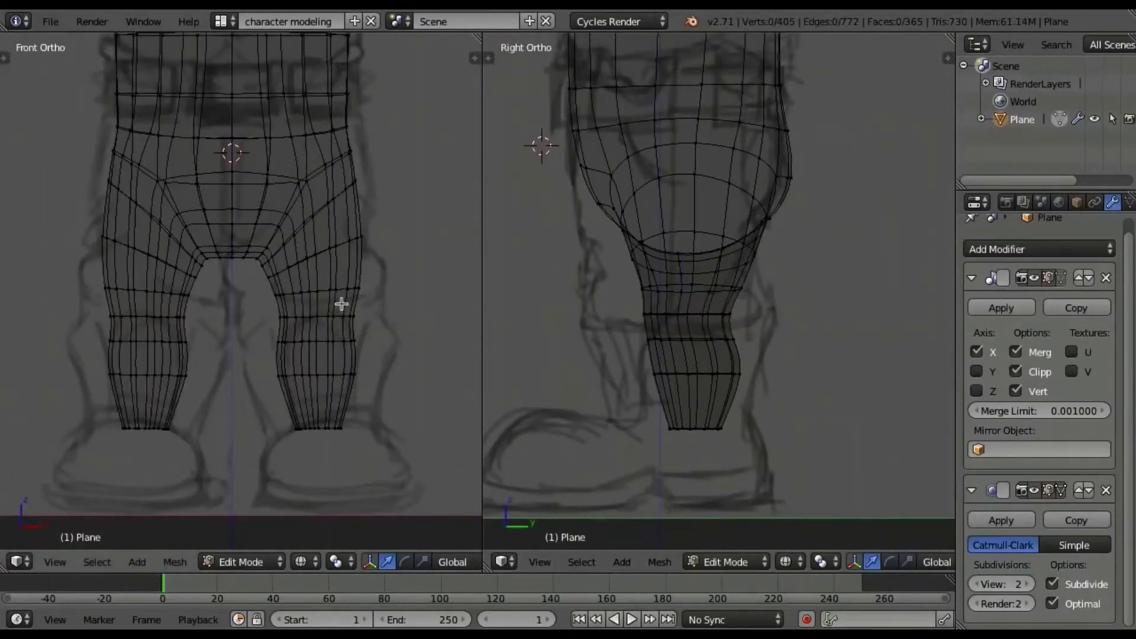
{"action": "right_click", "coordinate": [320, 291], "text": "alt"}
{"action": "key", "text": "ctrl+KP_Add"}
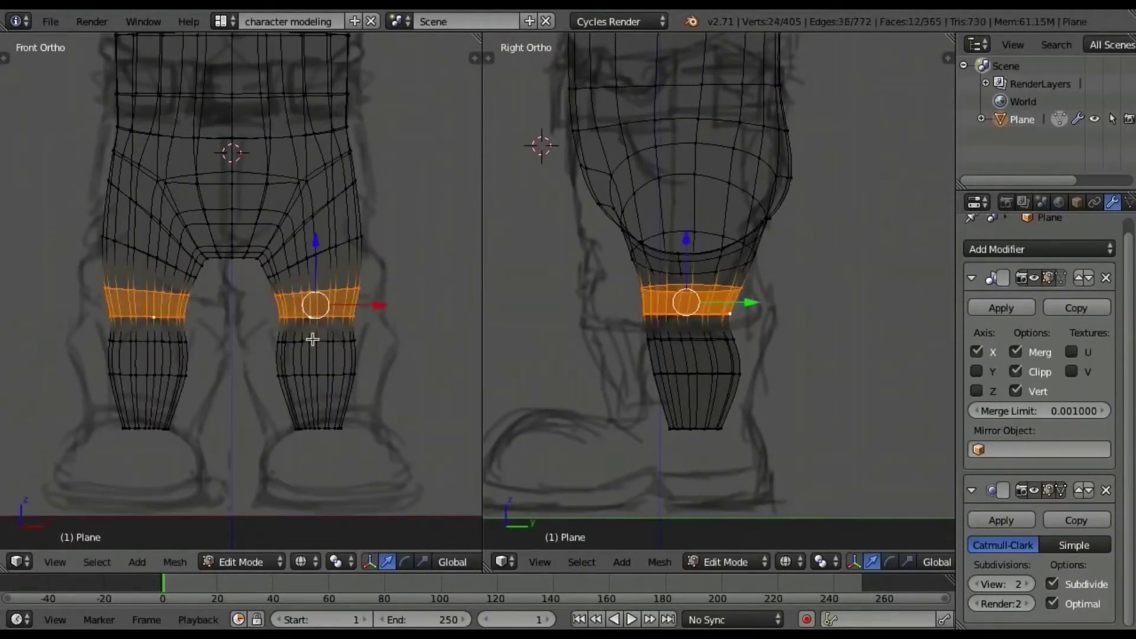
{"action": "key", "text": "ctrl+KP_Add"}
{"action": "right_click", "coordinate": [315, 172], "text": "alt"}
{"action": "key", "text": "ctrl+KP_Add"}
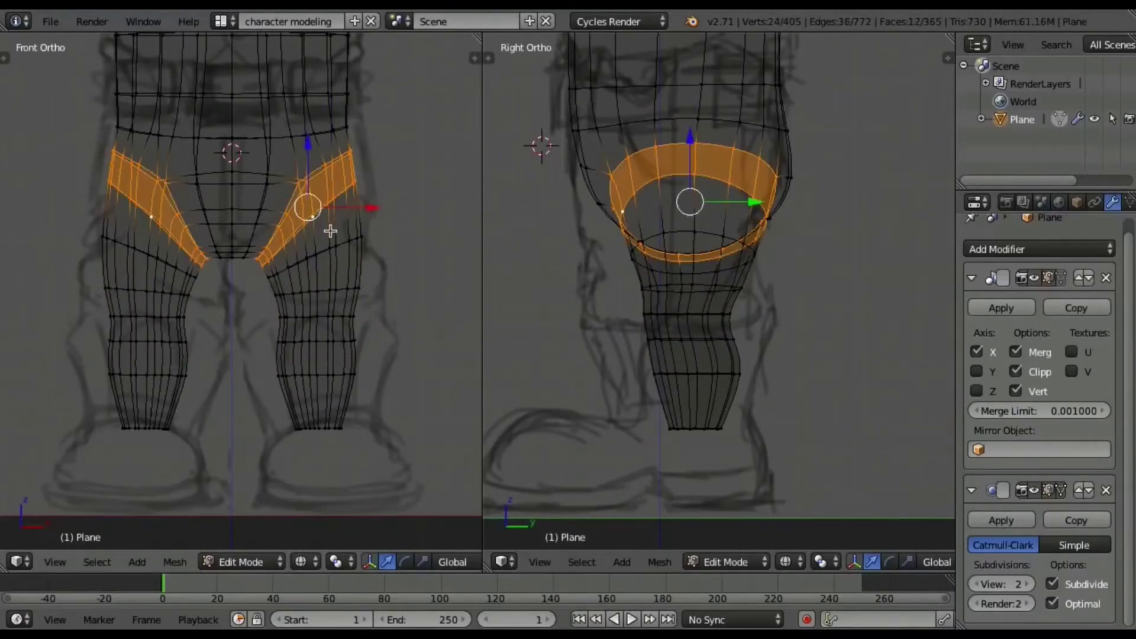
{"action": "key", "text": "ctrl+KP_Add"}
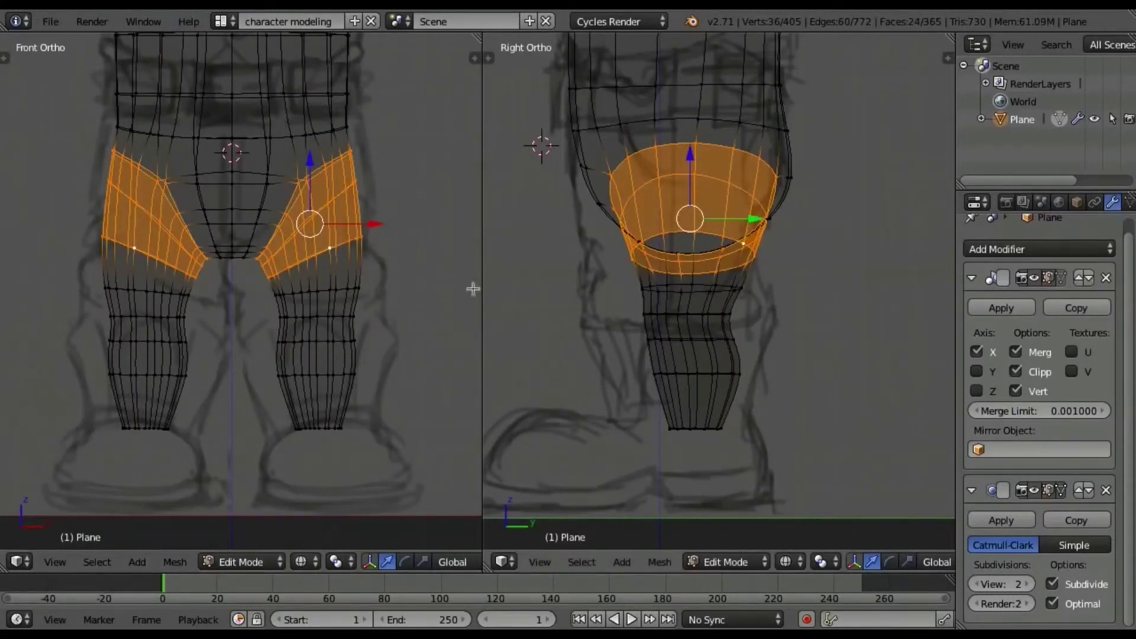
{"action": "key", "text": "a"}
{"action": "scroll", "coordinate": [635, 280], "scroll_direction": "down", "scroll_amount": 1}
Switch to the Default layout, orbit, and return to Object Mode to see the smoothed mesh.
{"action": "scroll", "coordinate": [322, 296], "scroll_direction": "down", "scroll_amount": 3}
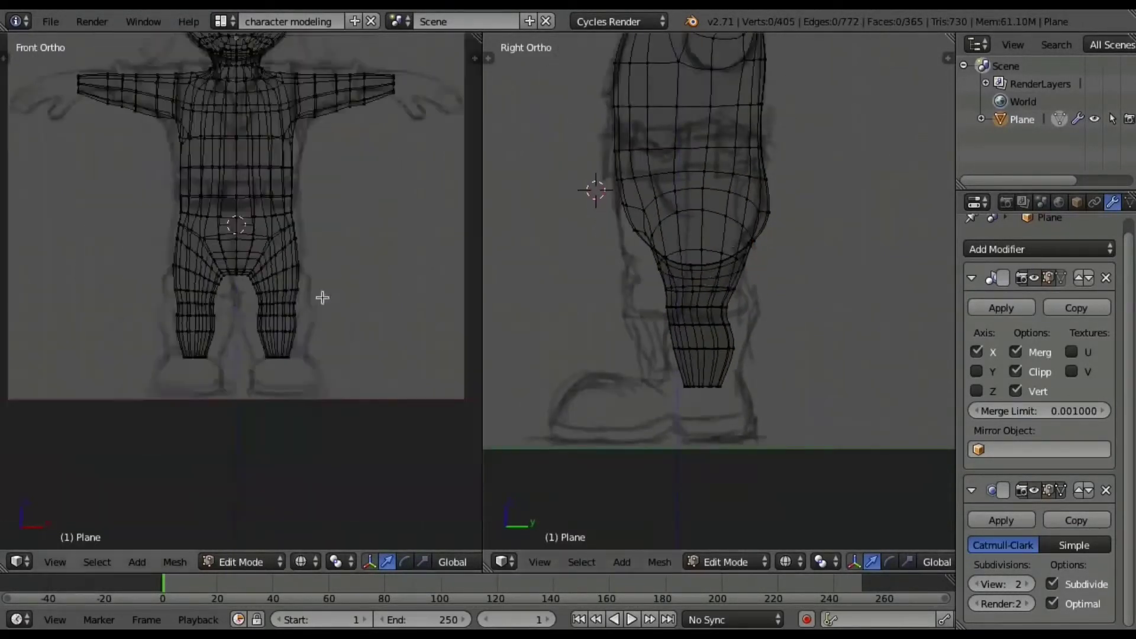
{"action": "left_click", "coordinate": [221, 22]}
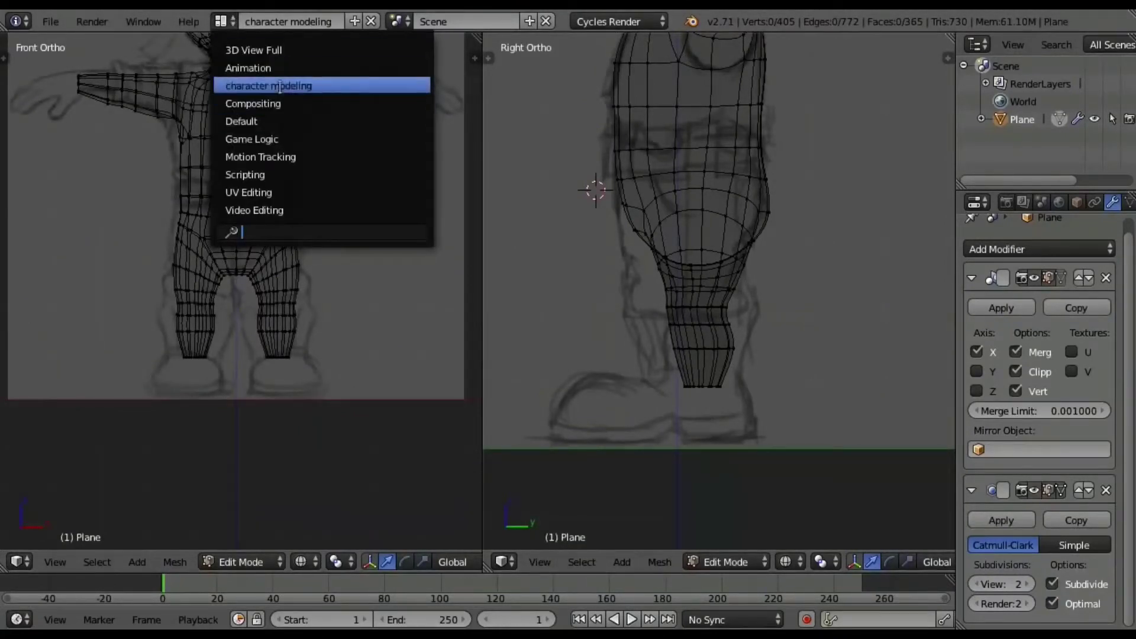
{"action": "left_click", "coordinate": [278, 120]}
{"action": "mouse_move", "coordinate": [577, 246]}
{"action": "middle_mouse_down"}
{"action": "mouse_move", "coordinate": [616, 236]}
{"action": "mouse_move", "coordinate": [606, 267]}
{"action": "mouse_move", "coordinate": [530, 255]}
{"action": "mouse_move", "coordinate": [540, 246]}
{"action": "mouse_move", "coordinate": [569, 283]}
{"action": "mouse_move", "coordinate": [604, 298]}
{"action": "mouse_move", "coordinate": [636, 295]}
{"action": "mouse_move", "coordinate": [585, 288]}
{"action": "mouse_move", "coordinate": [692, 287]}
{"action": "mouse_move", "coordinate": [627, 324]}
{"action": "mouse_move", "coordinate": [675, 325]}
{"action": "mouse_move", "coordinate": [661, 328]}
{"action": "mouse_move", "coordinate": [645, 279]}
{"action": "mouse_move", "coordinate": [644, 305]}
{"action": "middle_mouse_up"}
{"action": "key", "text": "Tab"}
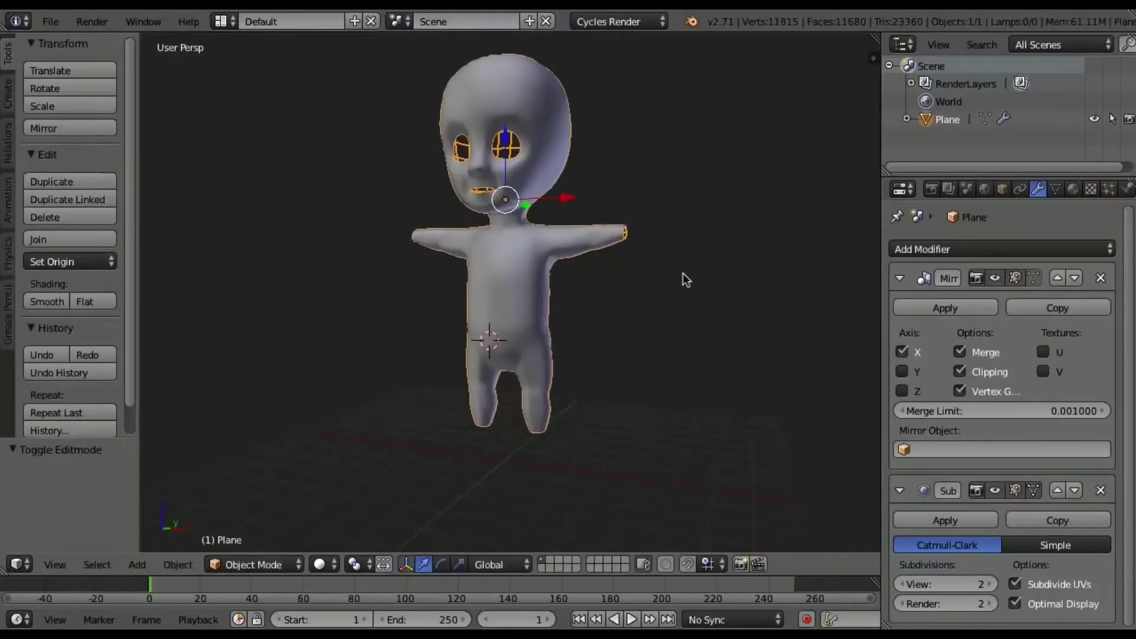
Deselect the character and orbit around it to review it from the side.
{"action": "key", "text": "a"}
{"action": "mouse_move", "coordinate": [704, 280]}
{"action": "middle_mouse_down"}
{"action": "mouse_move", "coordinate": [722, 275]}
{"action": "mouse_move", "coordinate": [633, 296]}
{"action": "mouse_move", "coordinate": [369, 293]}
{"action": "mouse_move", "coordinate": [676, 297]}
{"action": "middle_mouse_up"}
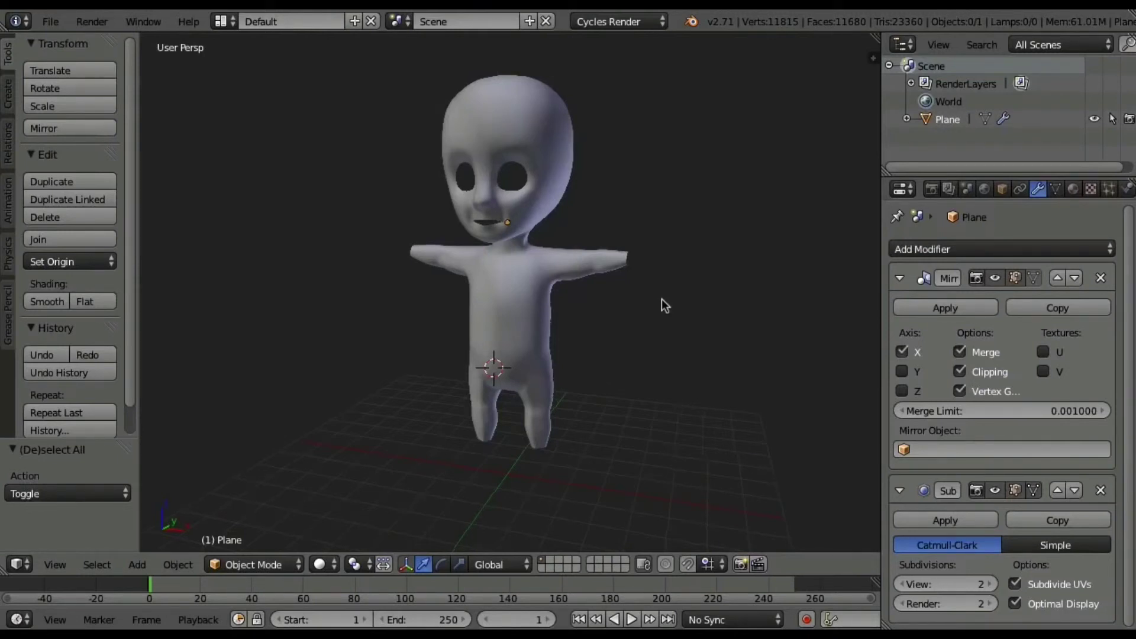
{"action": "mouse_move", "coordinate": [662, 300]}
{"action": "middle_mouse_down"}
{"action": "mouse_move", "coordinate": [361, 300]}
{"action": "mouse_move", "coordinate": [383, 296]}
{"action": "mouse_move", "coordinate": [378, 315]}
{"action": "mouse_move", "coordinate": [573, 309]}
{"action": "mouse_move", "coordinate": [630, 303]}
{"action": "mouse_move", "coordinate": [669, 276]}
{"action": "mouse_move", "coordinate": [657, 322]}
{"action": "mouse_move", "coordinate": [631, 332]}
{"action": "mouse_move", "coordinate": [647, 326]}
{"action": "mouse_move", "coordinate": [637, 317]}
{"action": "middle_mouse_up"}
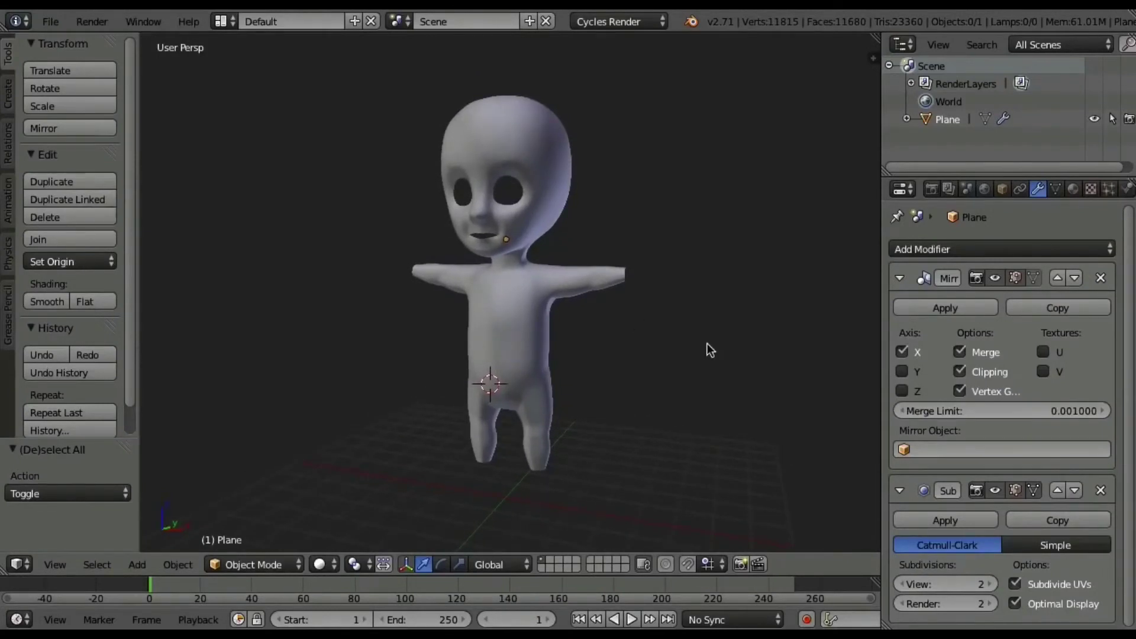